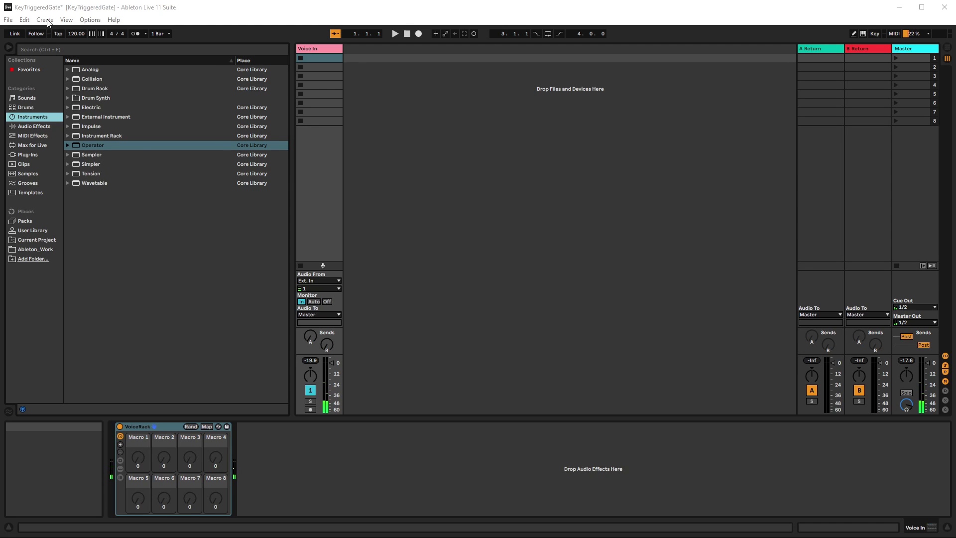
# Insert a new MIDI track and rename it "Gate Trigger"
pyautogui.click(49, 22)
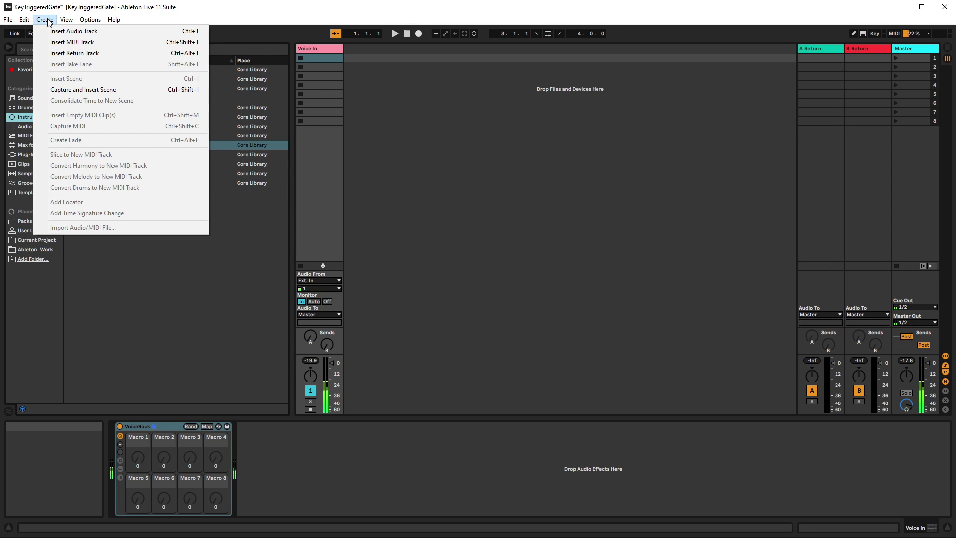
pyautogui.click(61, 42)
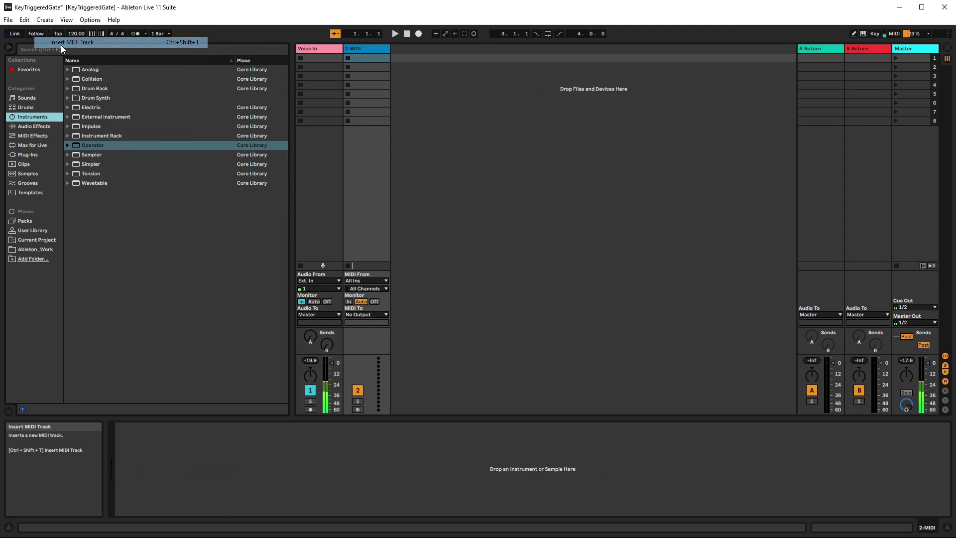
pyautogui.rightClick(356, 48)
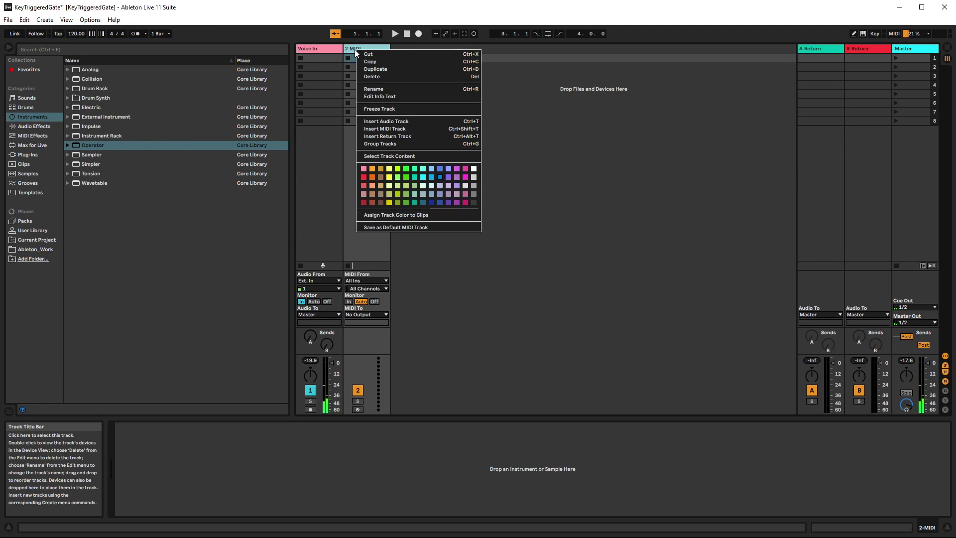
pyautogui.click(382, 89)
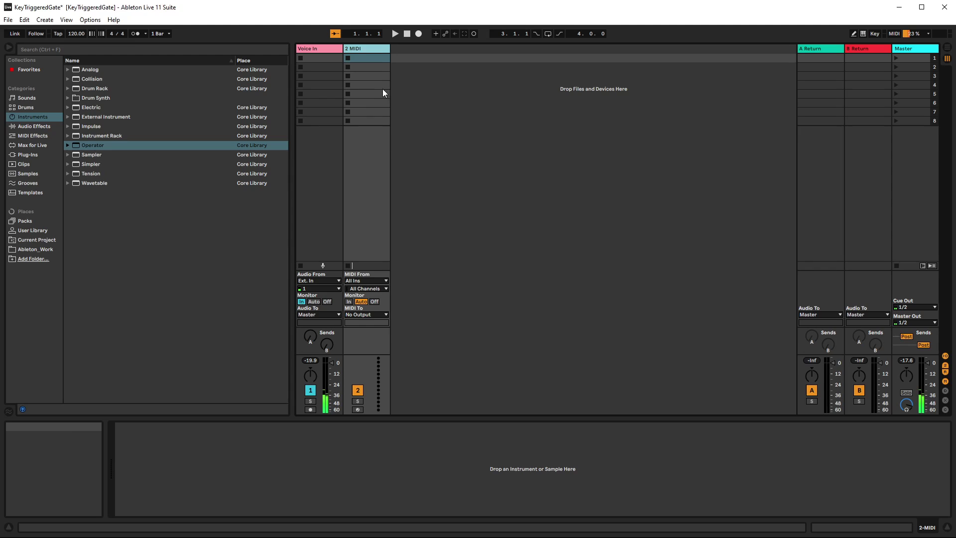
pyautogui.write('Gate')
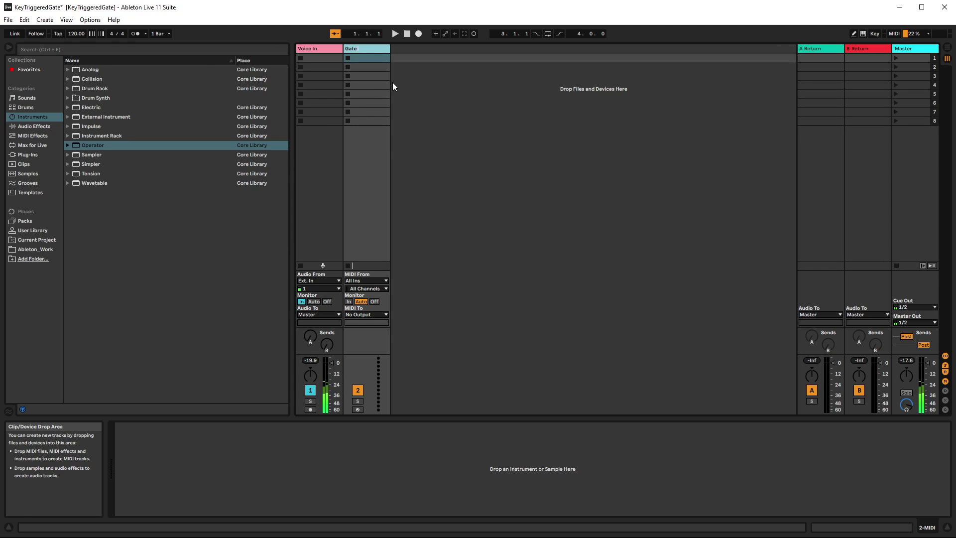
pyautogui.write(' Trigger')
pyautogui.press('Return')
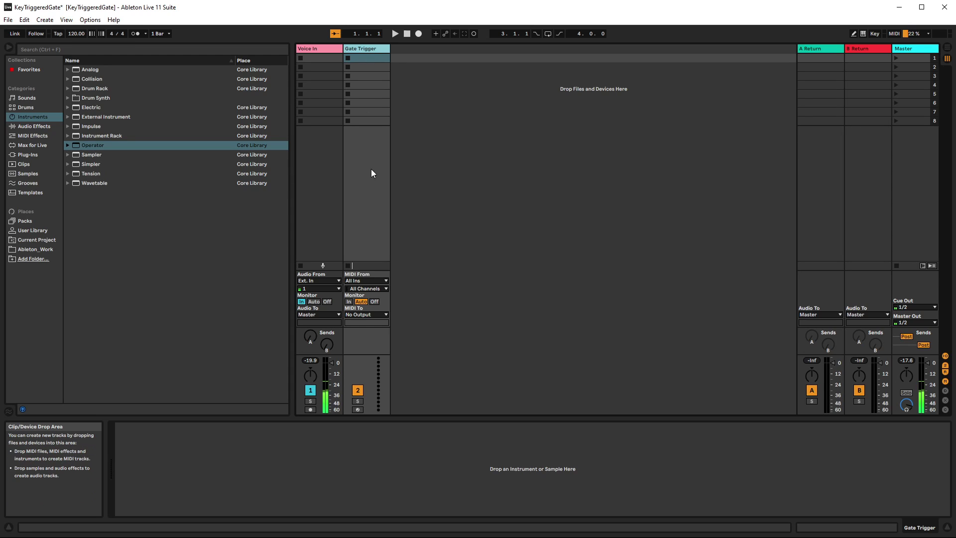
# Set the Gate Trigger track's MIDI input to MiniLab mkII with monitoring on In, and load Operator onto it
pyautogui.click(374, 281)
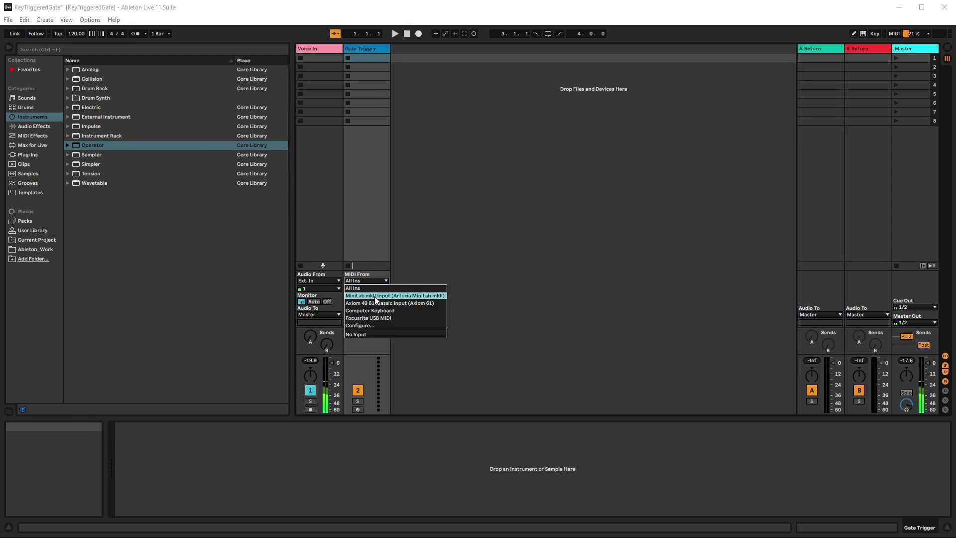
pyautogui.click(375, 296)
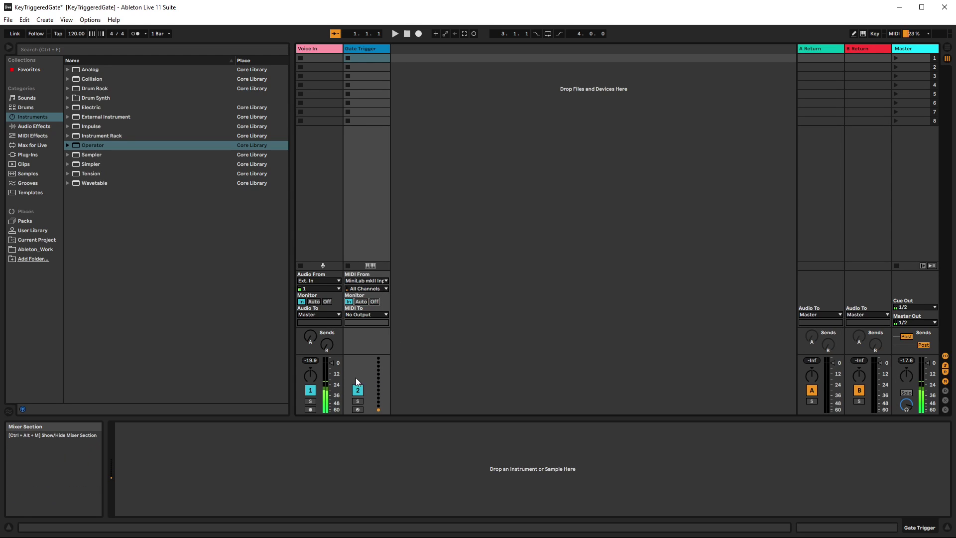
pyautogui.doubleClick(77, 145)
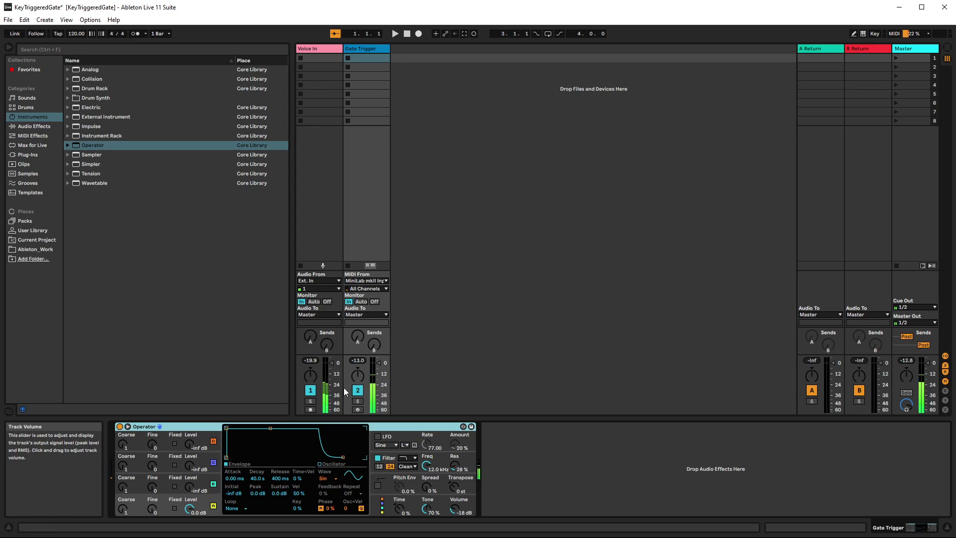
# Set Operator's envelope velocity sensitivity to 0 % and its release to 1.00 ms
pyautogui.click(298, 494)
pyautogui.press('Delete')
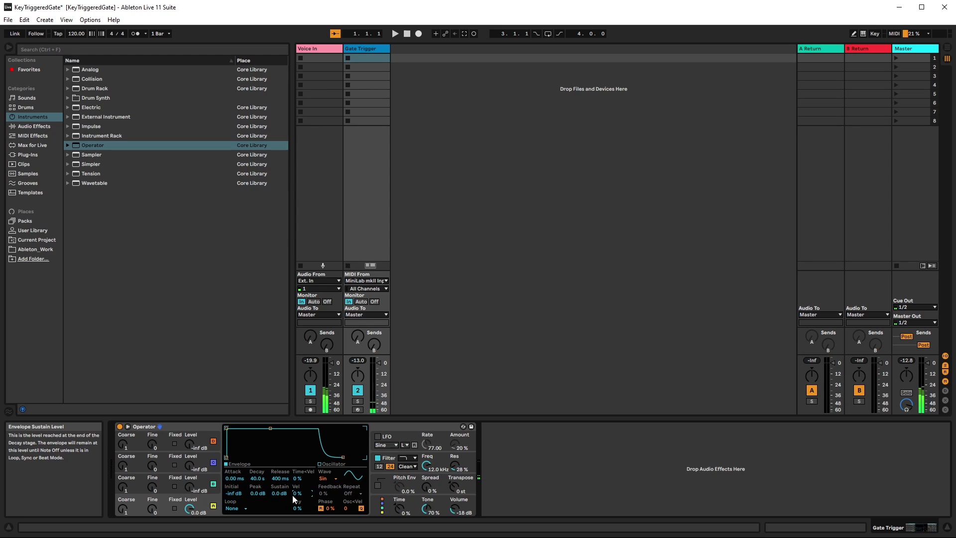
pyautogui.moveTo(280, 478); pyautogui.dragTo(280, 518)
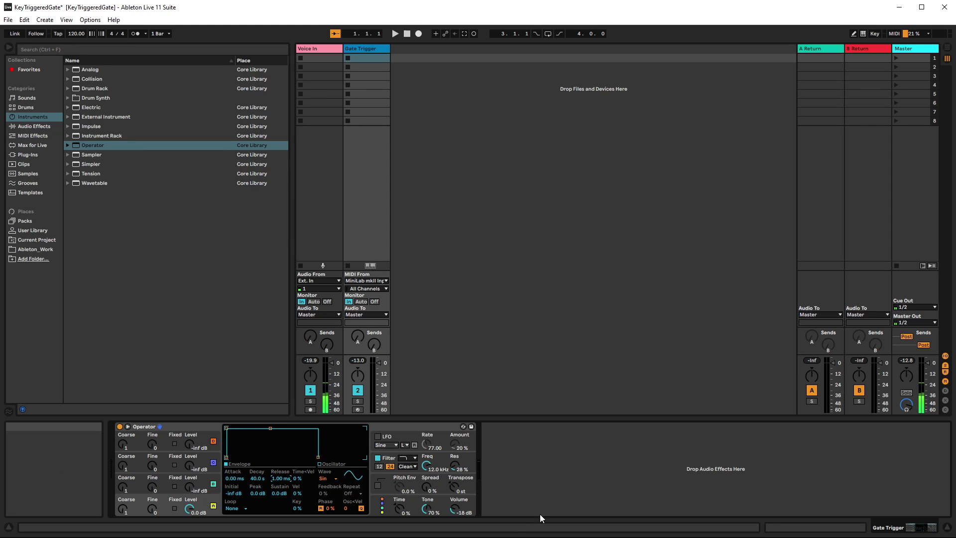
# Reset the Gate Trigger track's peak level reading and set Operator's overall volume to -12 dB
pyautogui.click(363, 362)
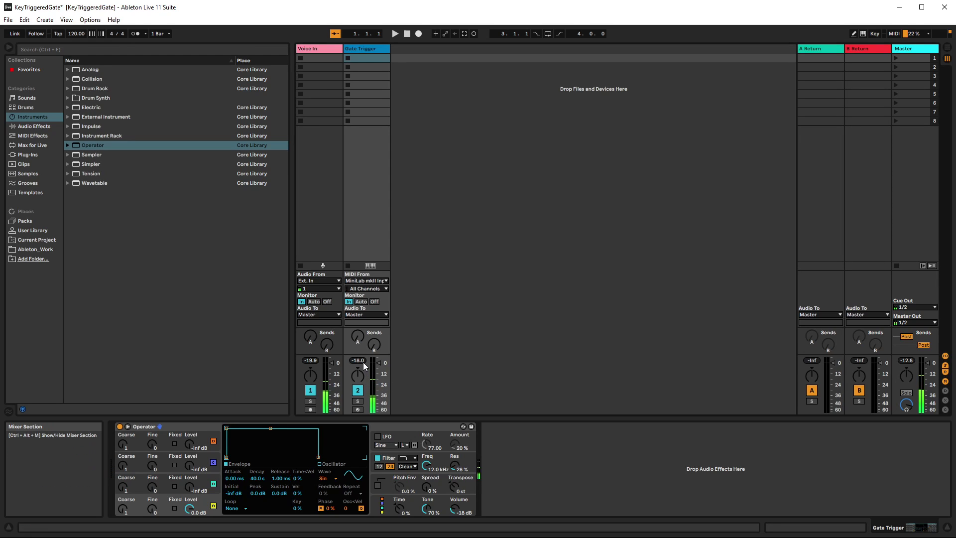
pyautogui.click(461, 512)
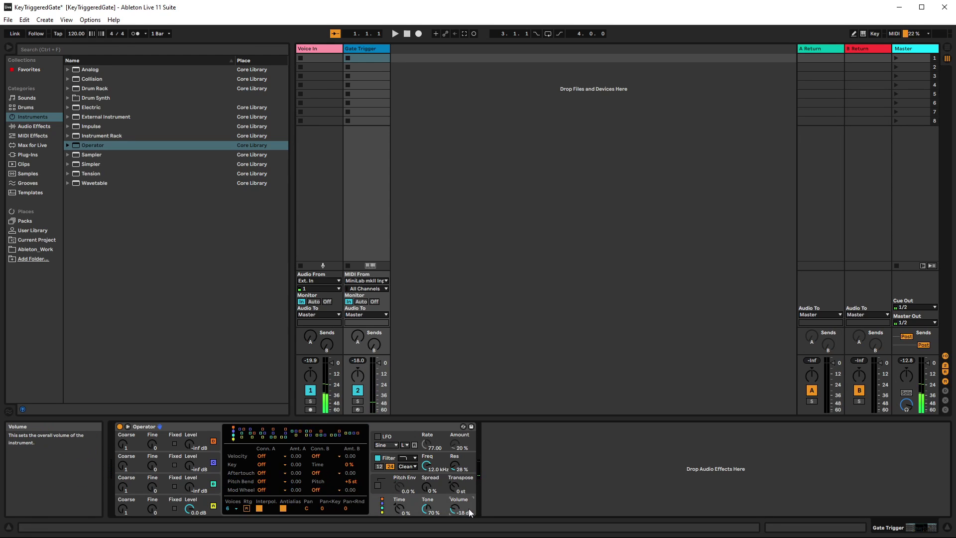
pyautogui.write('-')
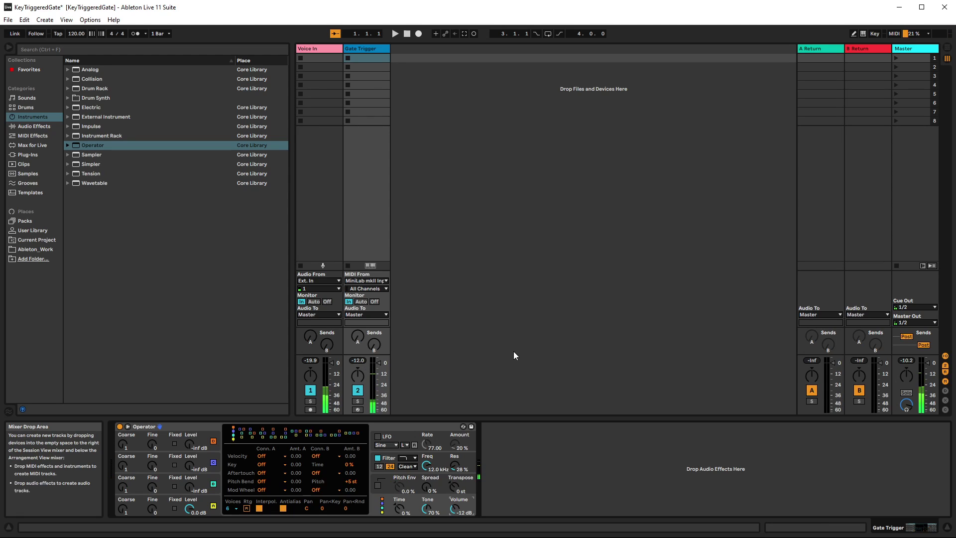
# Insert another MIDI track and rename it "Loop"
pyautogui.click(45, 20)
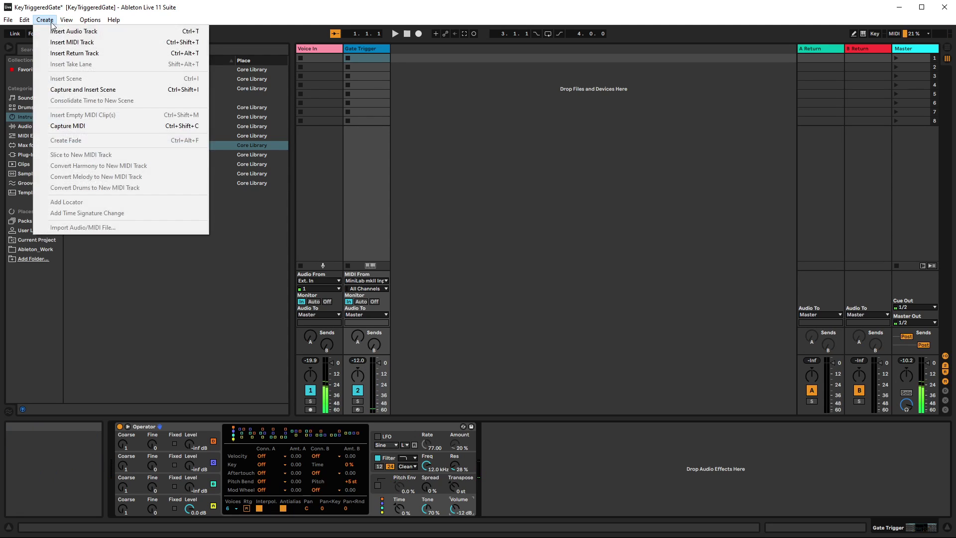
pyautogui.click(82, 44)
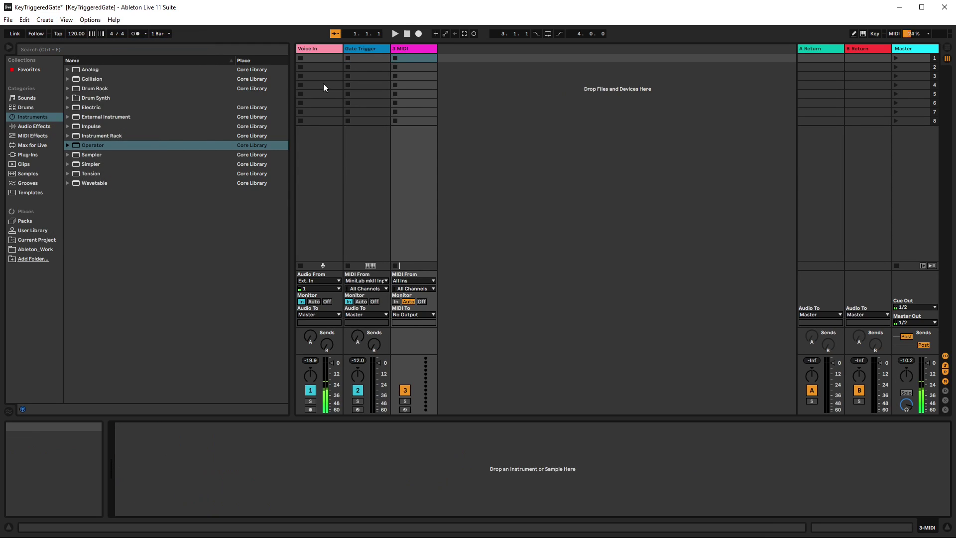
pyautogui.rightClick(401, 49)
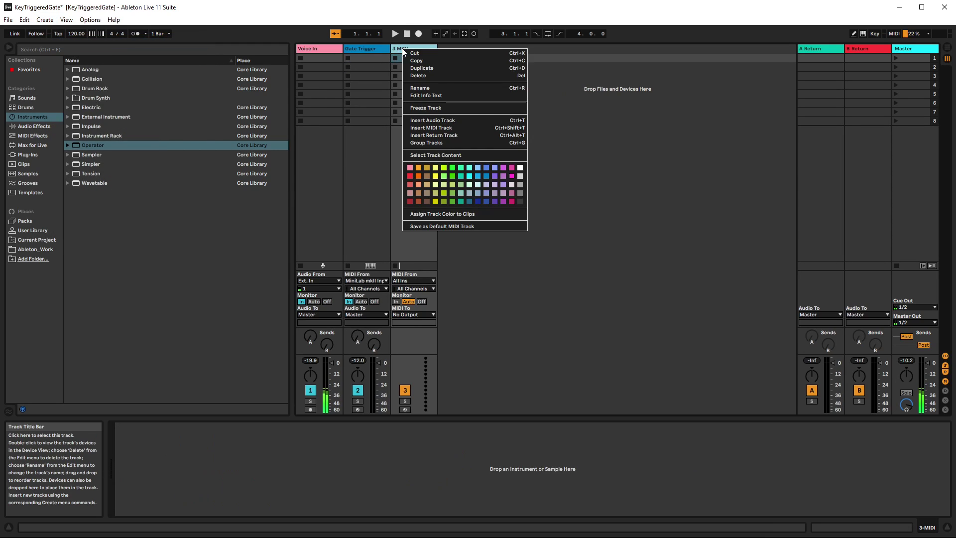
pyautogui.click(442, 90)
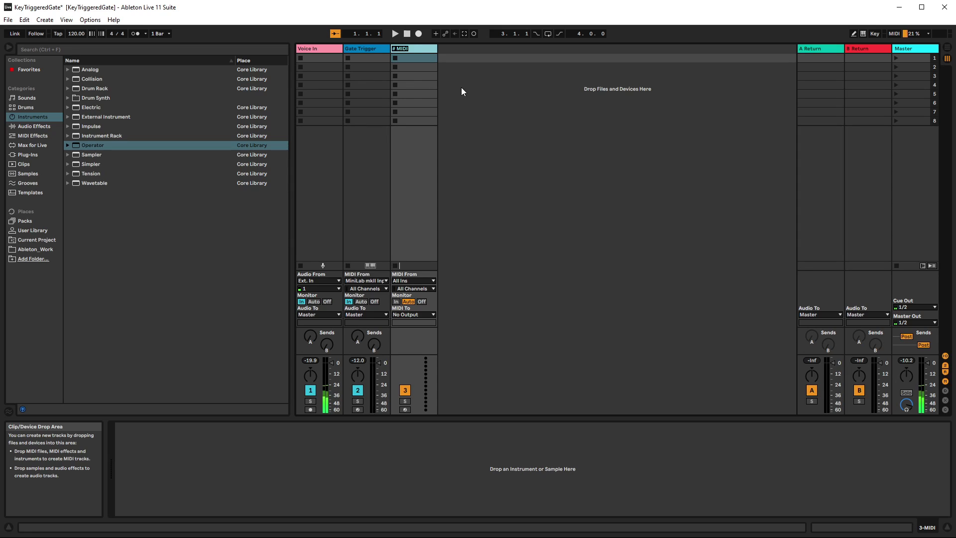
pyautogui.write('Loop')
pyautogui.press('Return')
# Add the pack's 1-Studio Grand East Village Stretch track to the Loop track's first slot and launch its clip
pyautogui.click(26, 221)
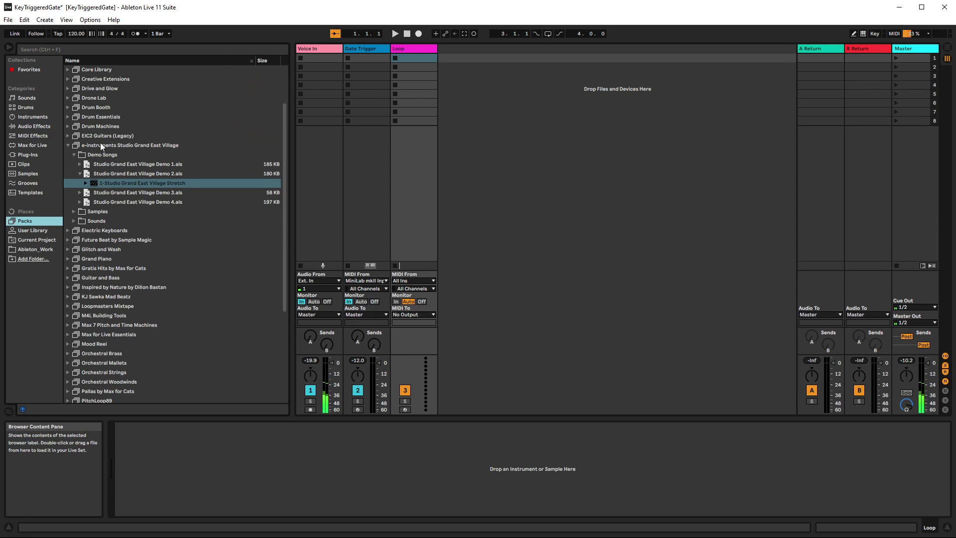
pyautogui.click(92, 184)
pyautogui.moveTo(426, 56); pyautogui.dragTo(426, 56)
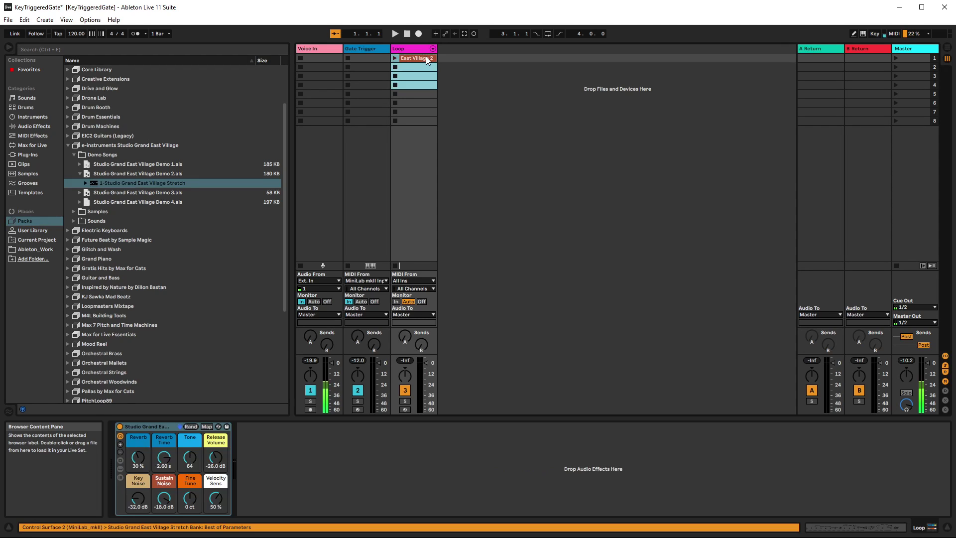
pyautogui.click(393, 59)
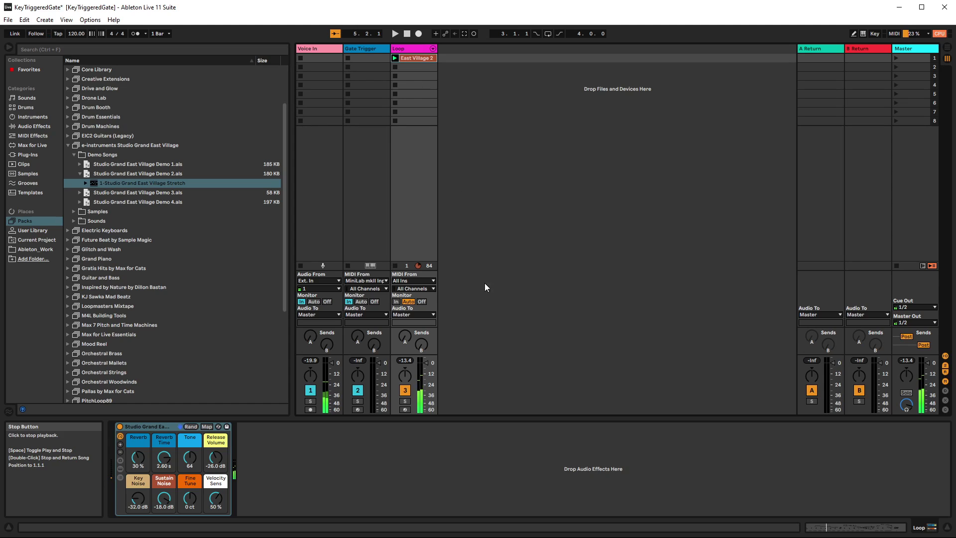
# Set the Loop track's MIDI input to No Input and play the set briefly
pyautogui.click(420, 281)
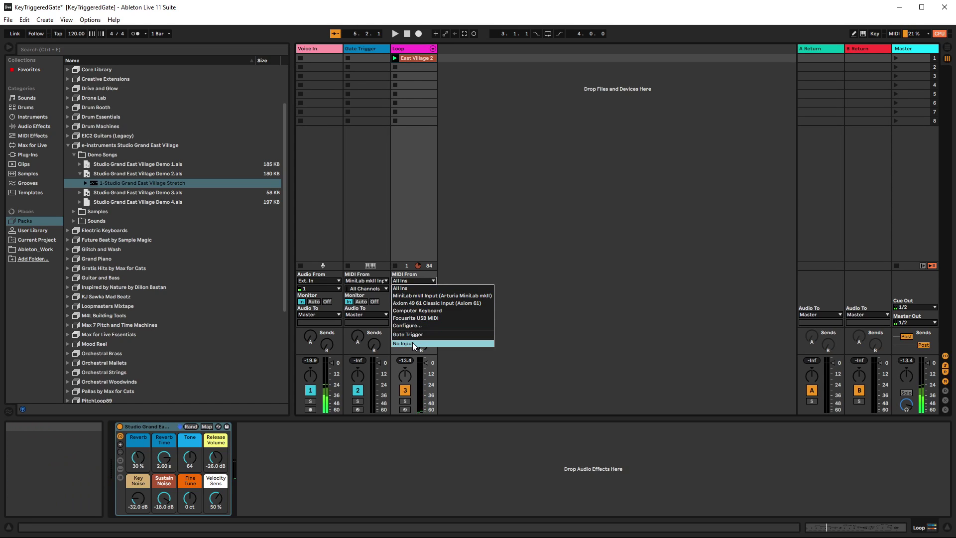
pyautogui.click(413, 343)
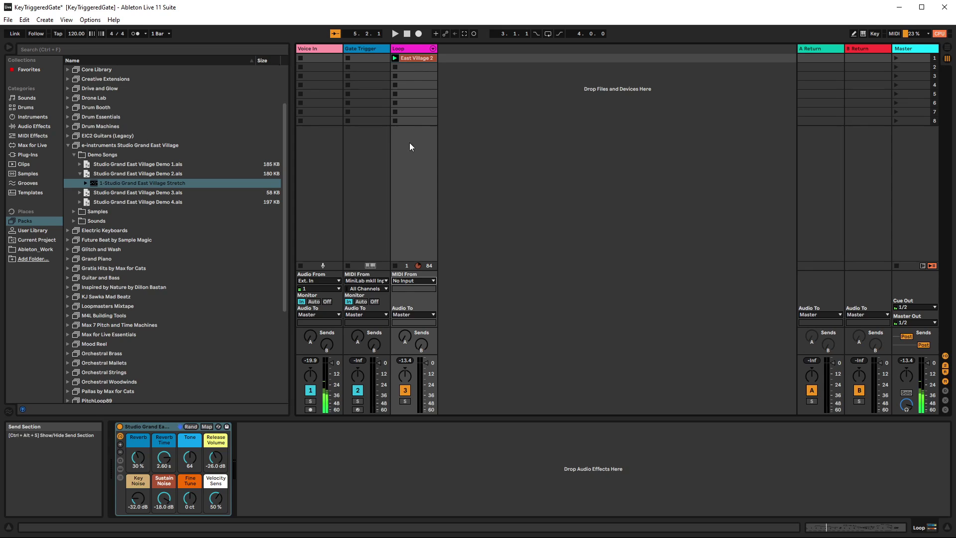
pyautogui.click(396, 34)
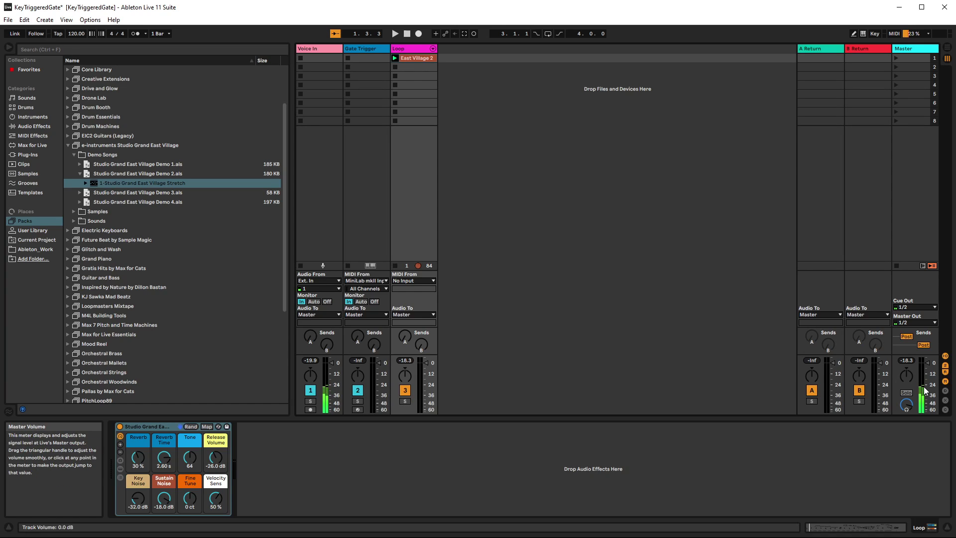
# Mute the Loop and Gate Trigger tracks and start playback
pyautogui.click(406, 391)
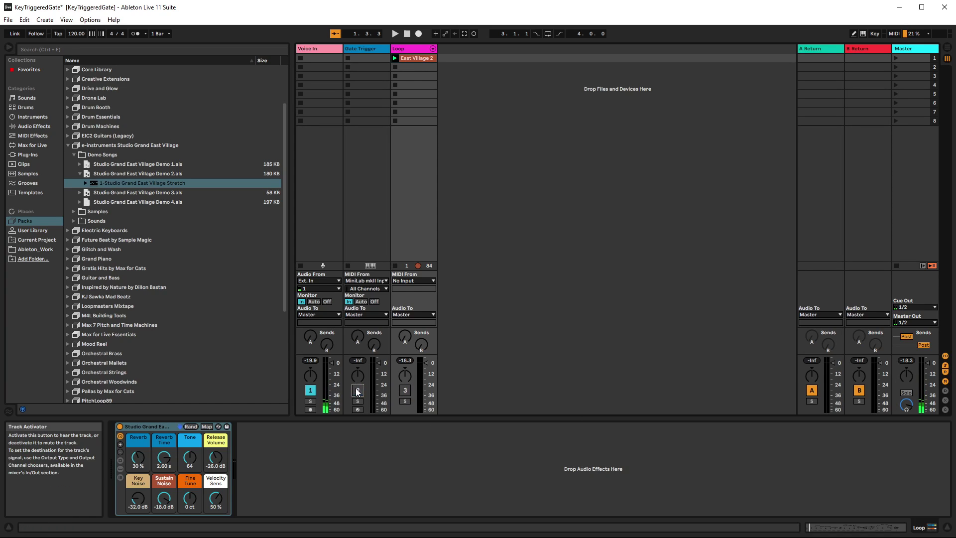
pyautogui.click(357, 390)
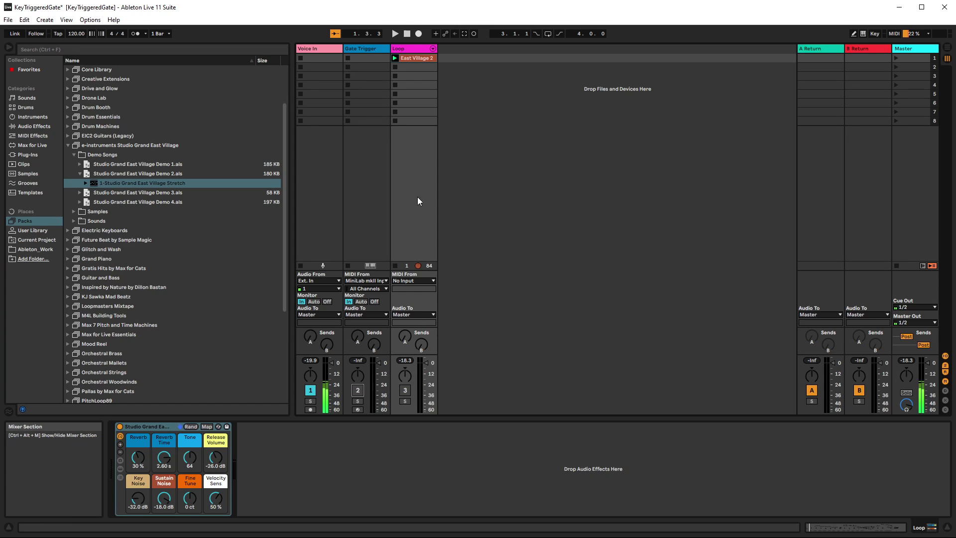
pyautogui.click(395, 34)
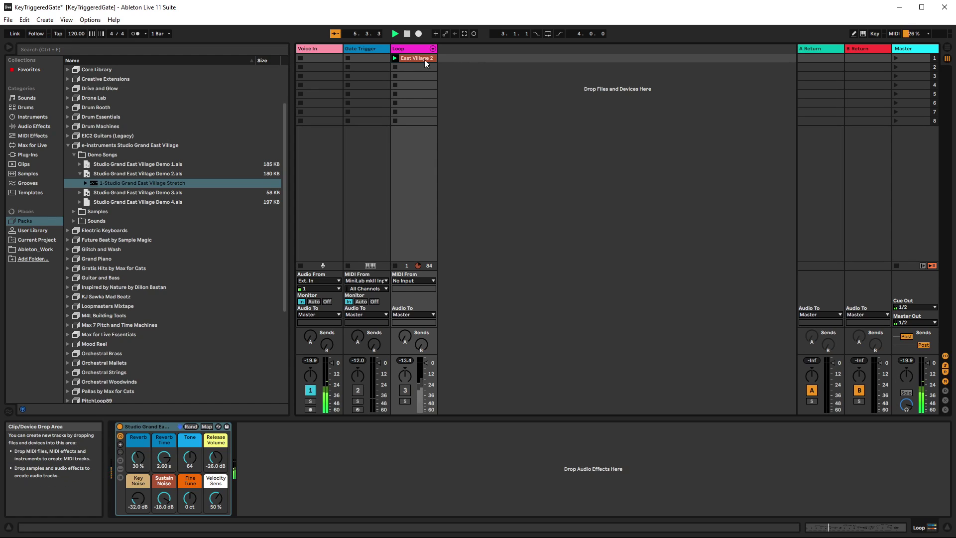
# Insert a new audio track and rename it "Gate Audio"
pyautogui.click(49, 21)
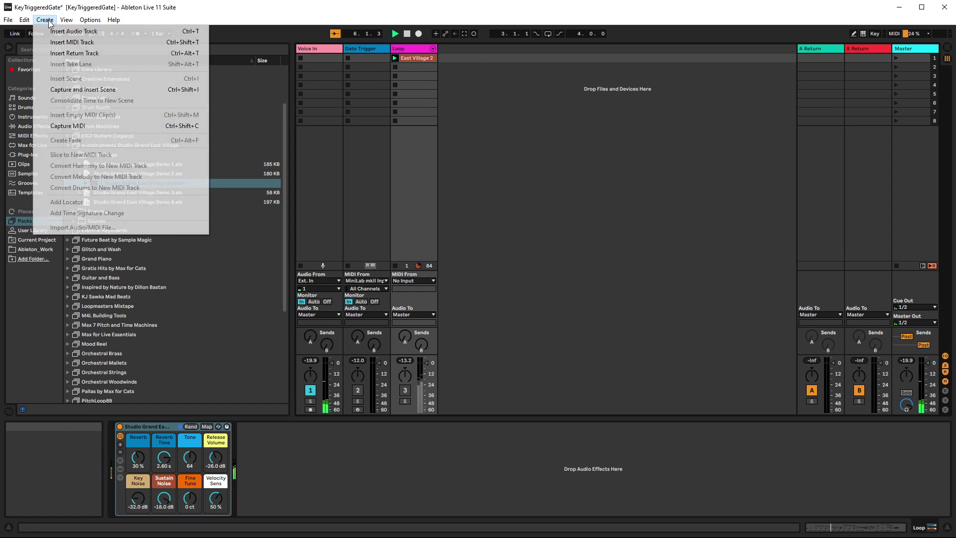
pyautogui.click(74, 32)
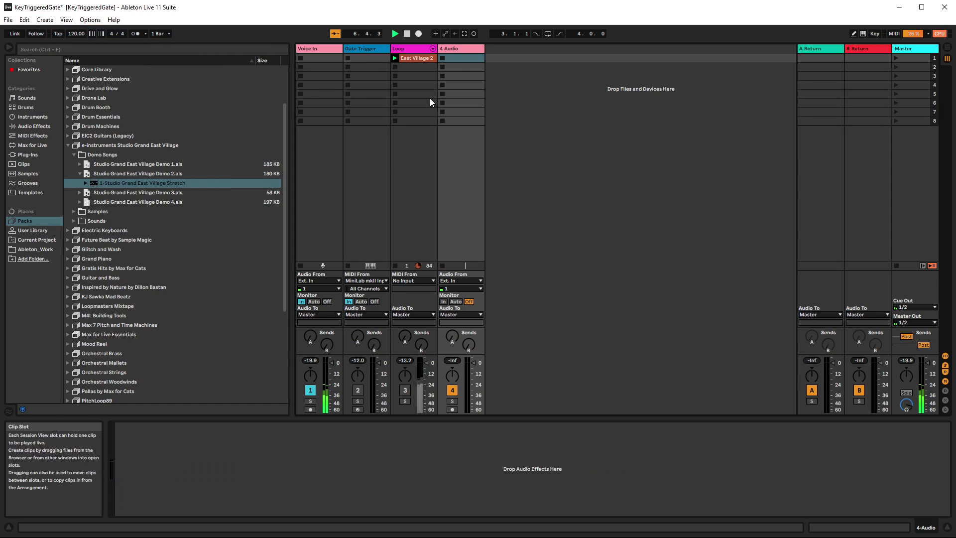
pyautogui.rightClick(458, 47)
pyautogui.click(476, 87)
pyautogui.write('Ga')
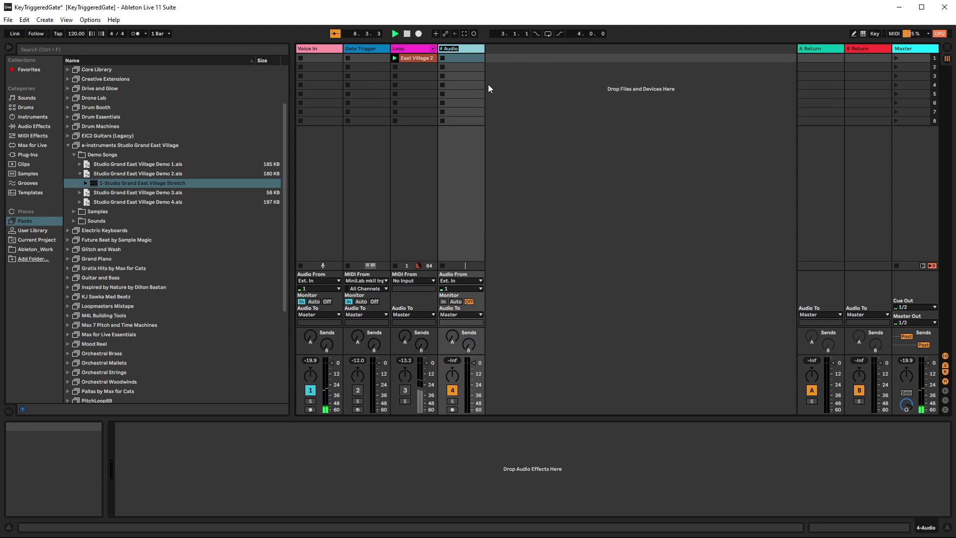
pyautogui.write('te A')
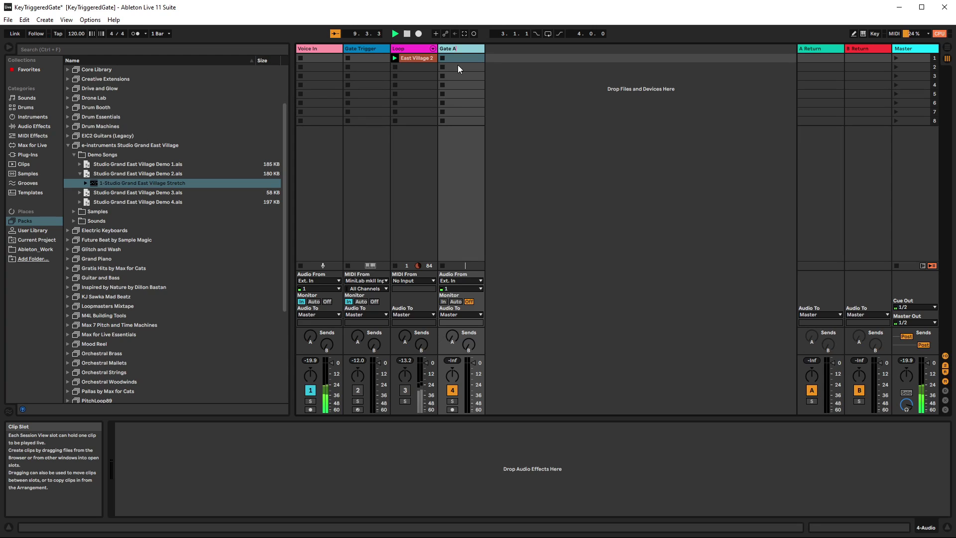
pyautogui.write('udio')
pyautogui.press('Return')
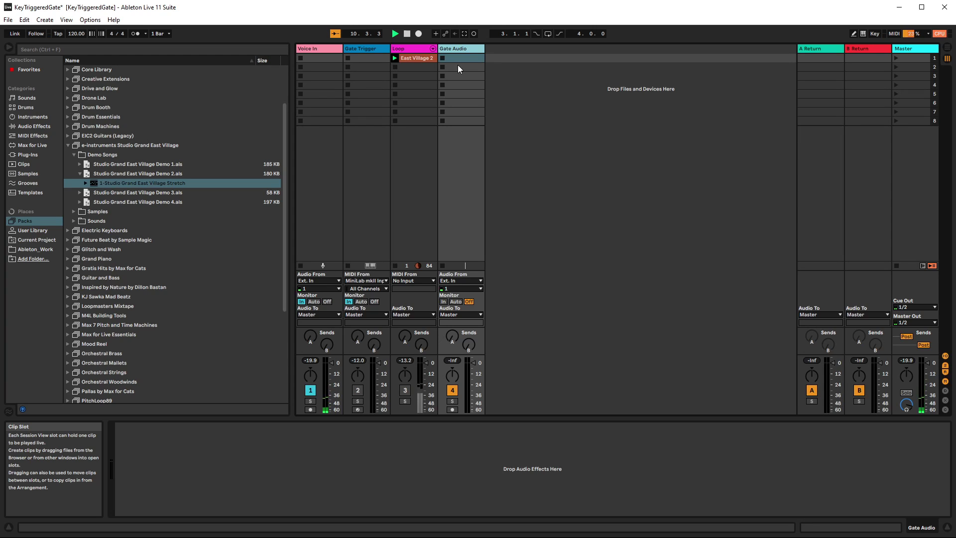
# Set the Gate Audio track's audio input to the Loop track, tapped Post FX
pyautogui.click(480, 280)
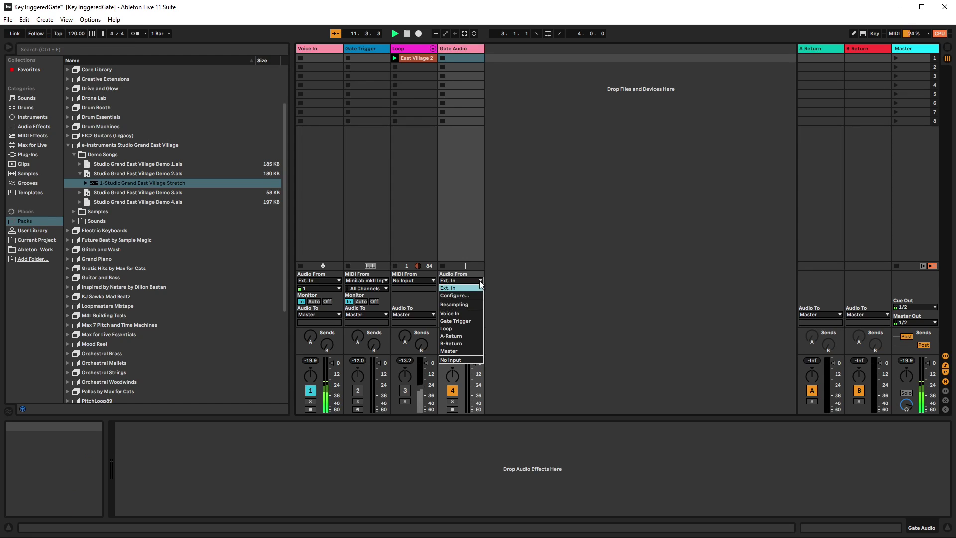
pyautogui.click(461, 329)
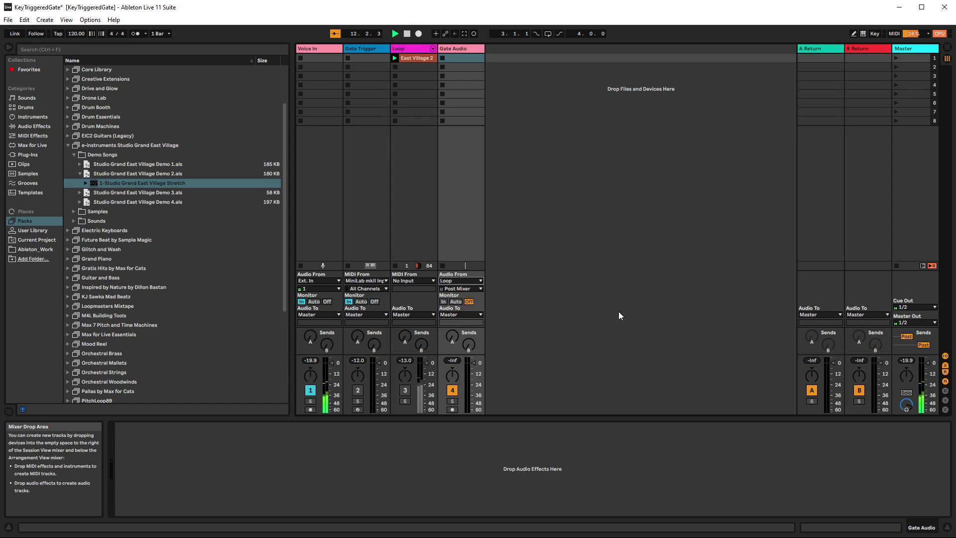
pyautogui.click(480, 289)
pyautogui.click(476, 303)
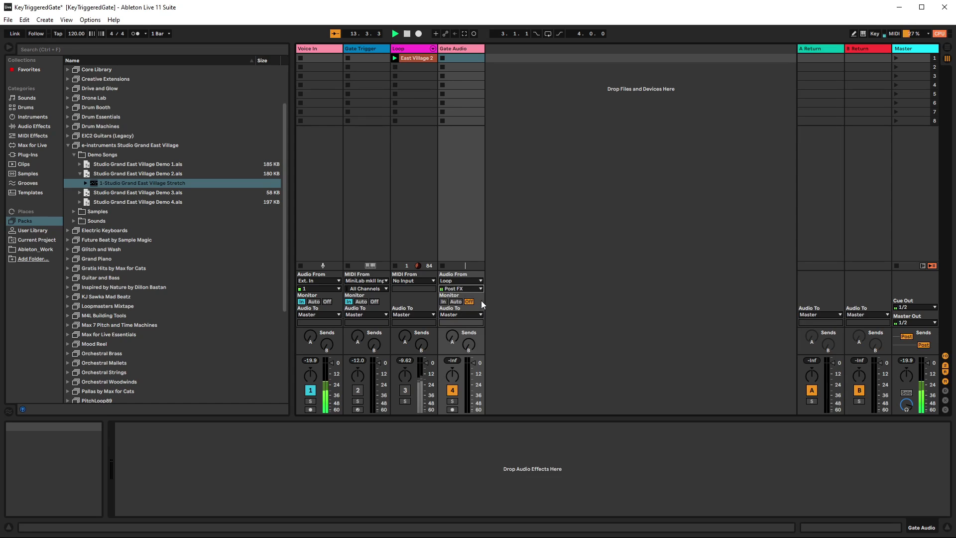
# Set the Gate Audio track's monitoring to In, listen to the routed loop, and stop playback
pyautogui.click(443, 302)
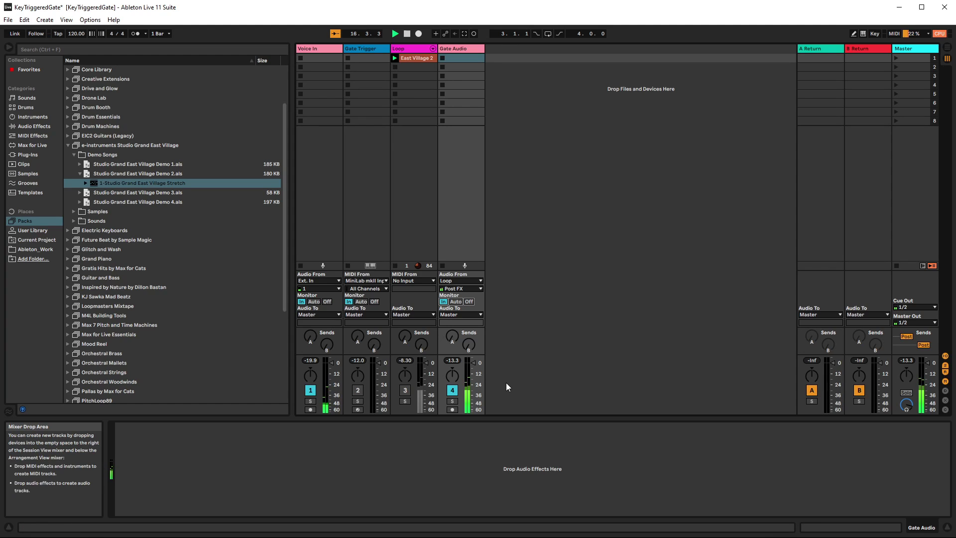
pyautogui.click(407, 34)
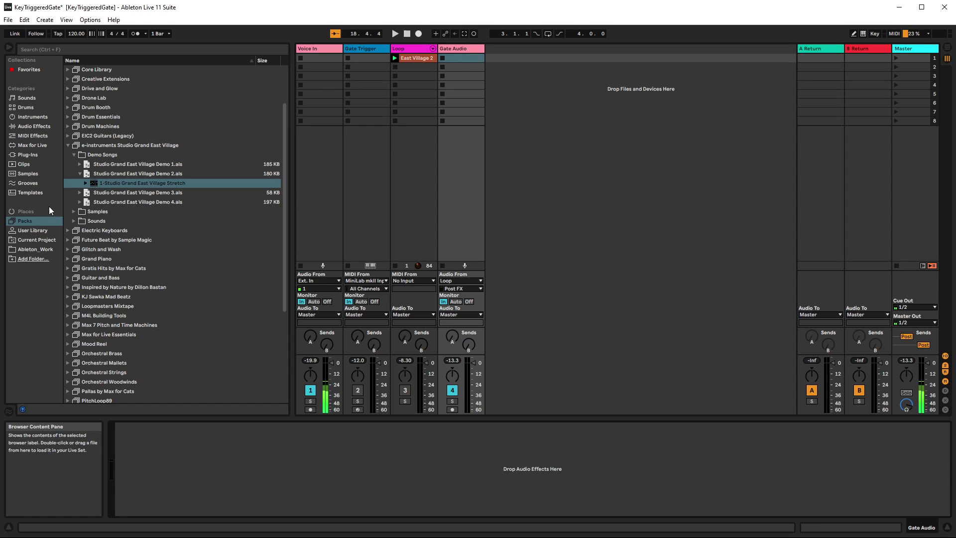
# Add a Gate effect to the Gate Audio track and enable its sidechain with Gate Trigger as the audio source
pyautogui.click(31, 127)
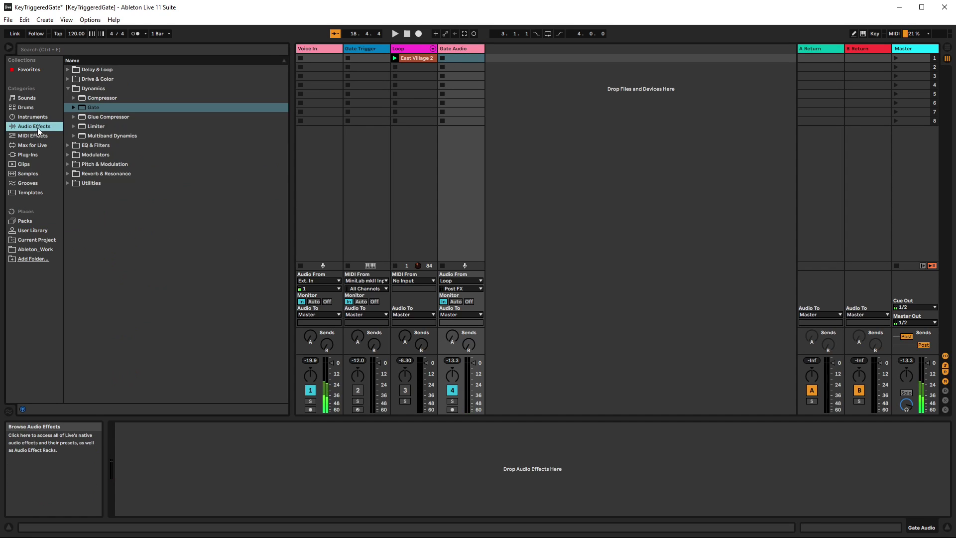
pyautogui.moveTo(83, 108); pyautogui.dragTo(239, 489)
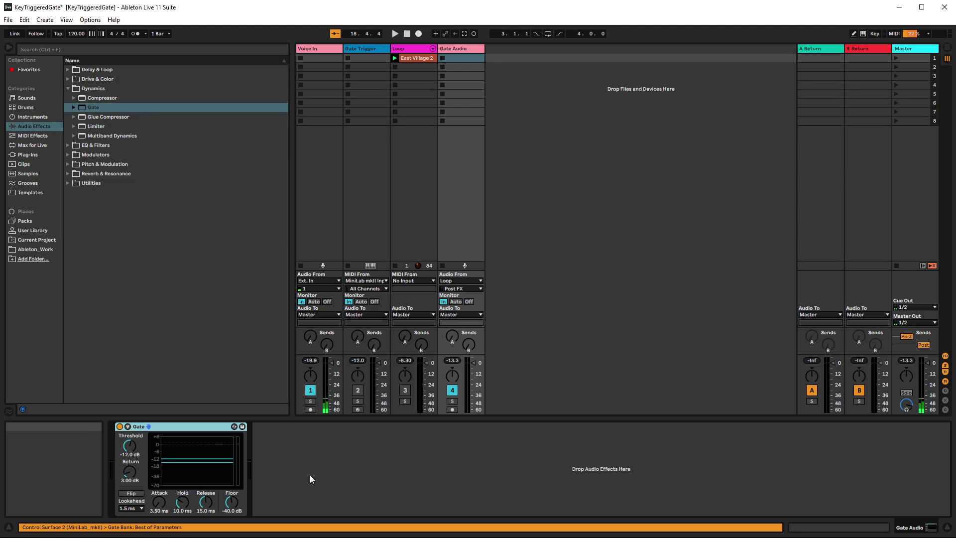
pyautogui.click(128, 428)
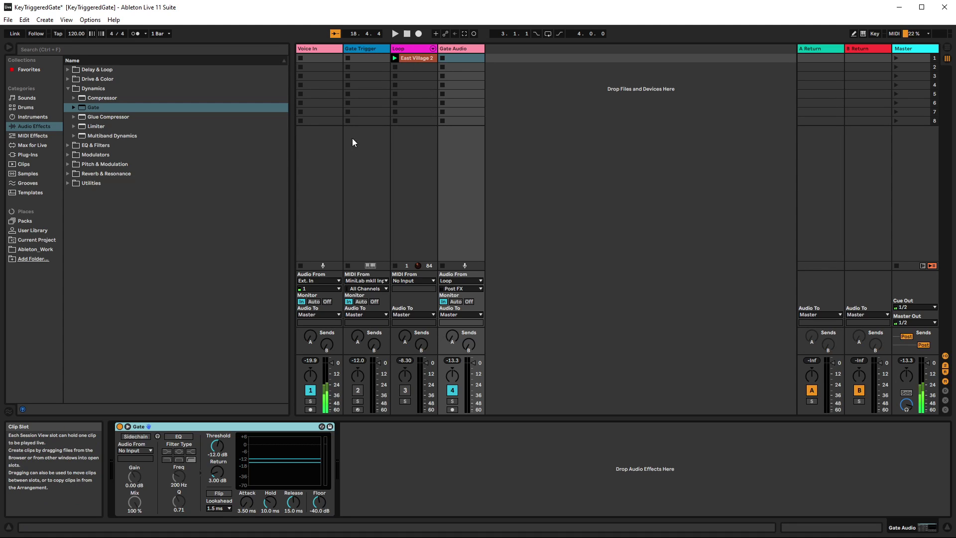
pyautogui.click(140, 438)
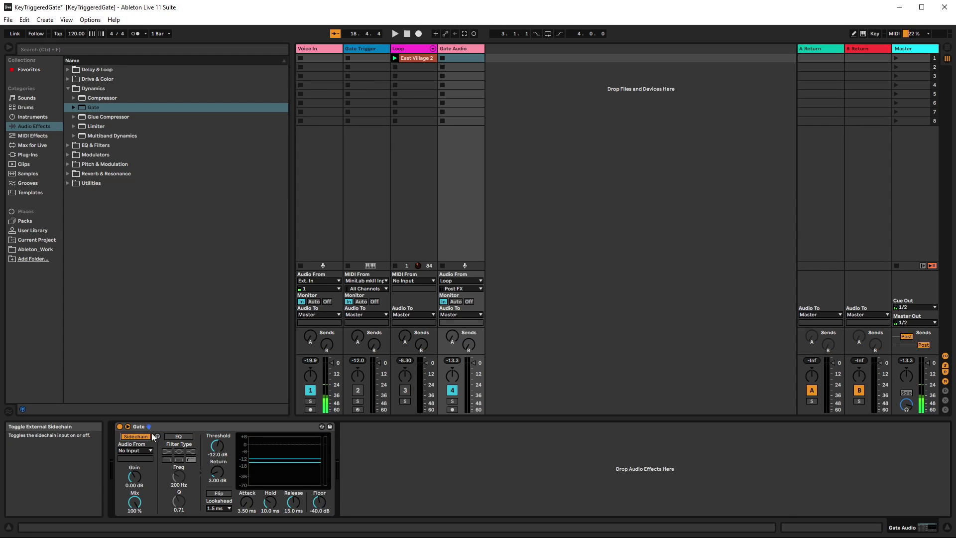
pyautogui.click(150, 451)
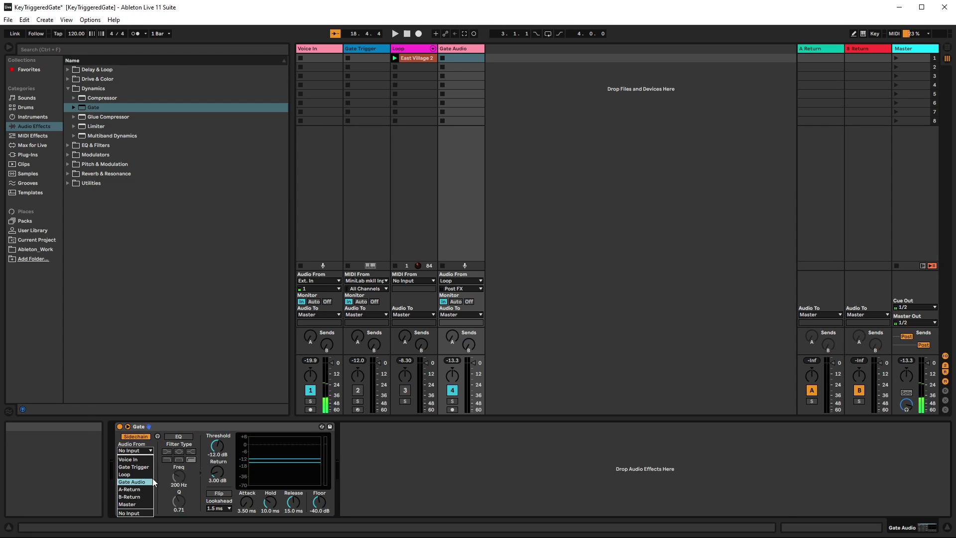
pyautogui.click(151, 468)
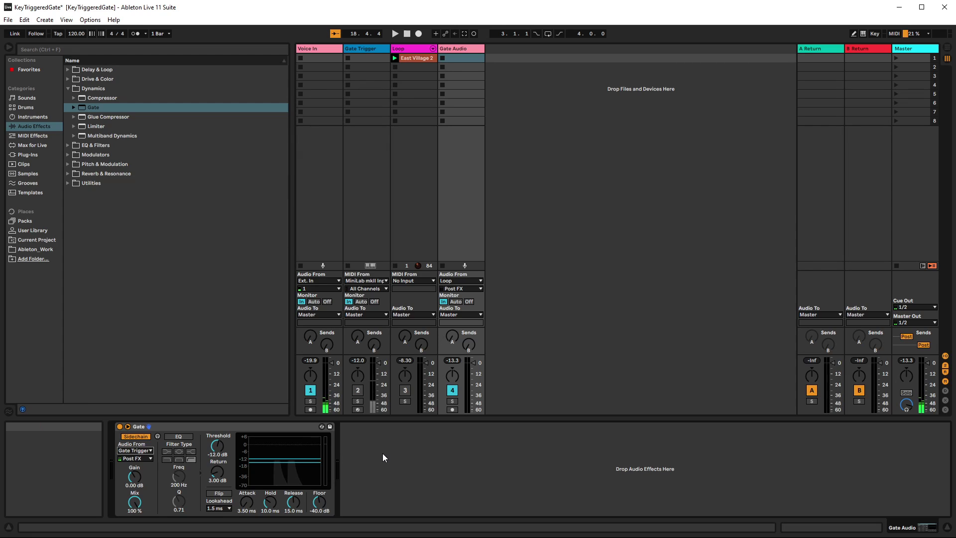
# Set the Gate's Threshold to -36 dB and its Return to 12 dB
pyautogui.click(223, 454)
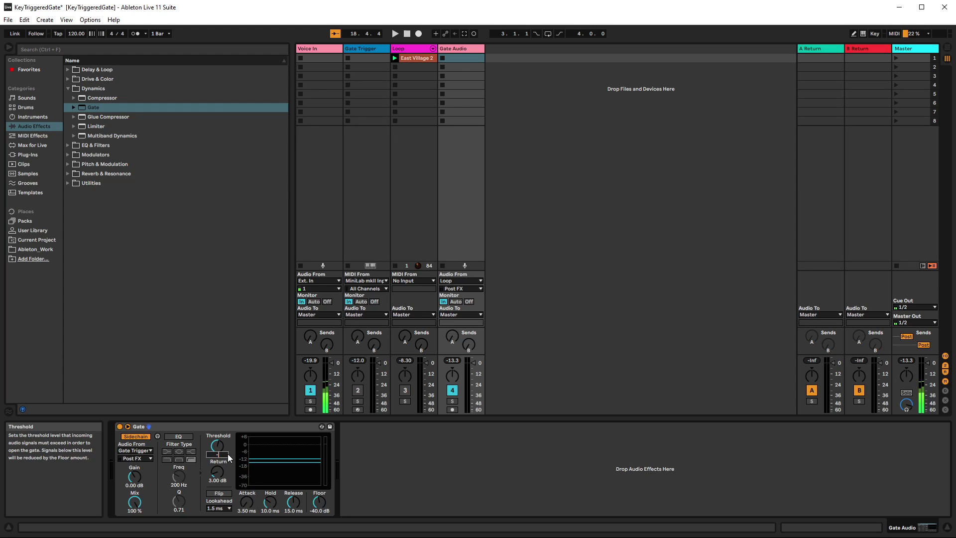
pyautogui.write('-36')
pyautogui.press('Return')
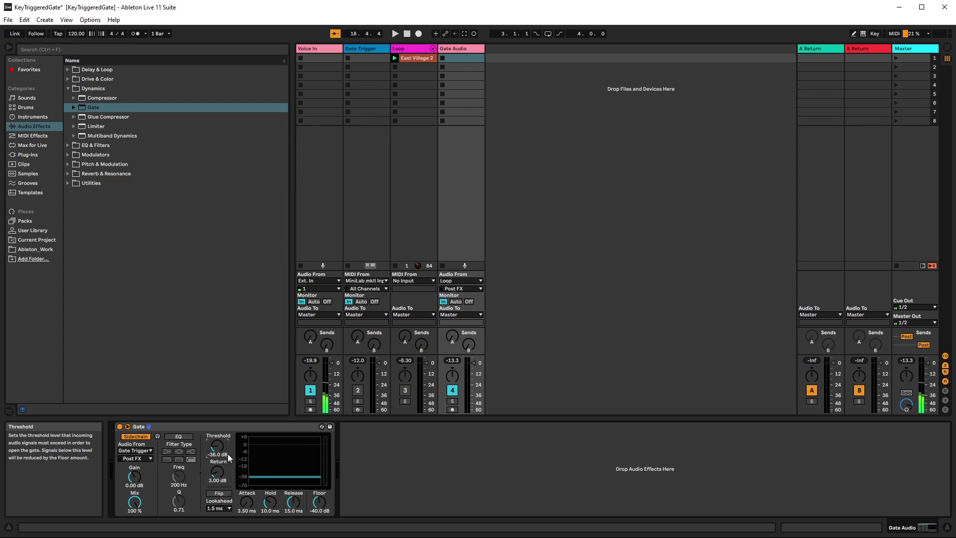
pyautogui.click(217, 482)
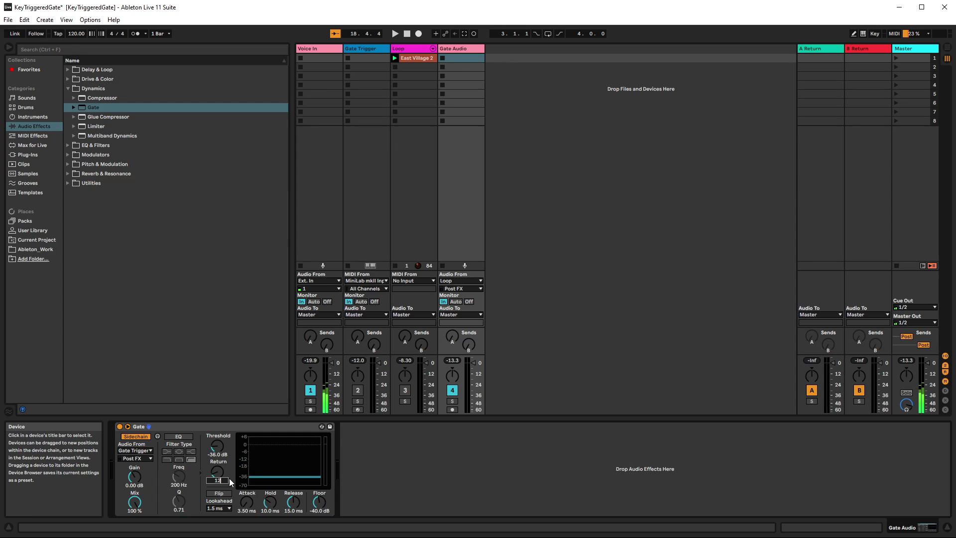
pyautogui.press('Return')
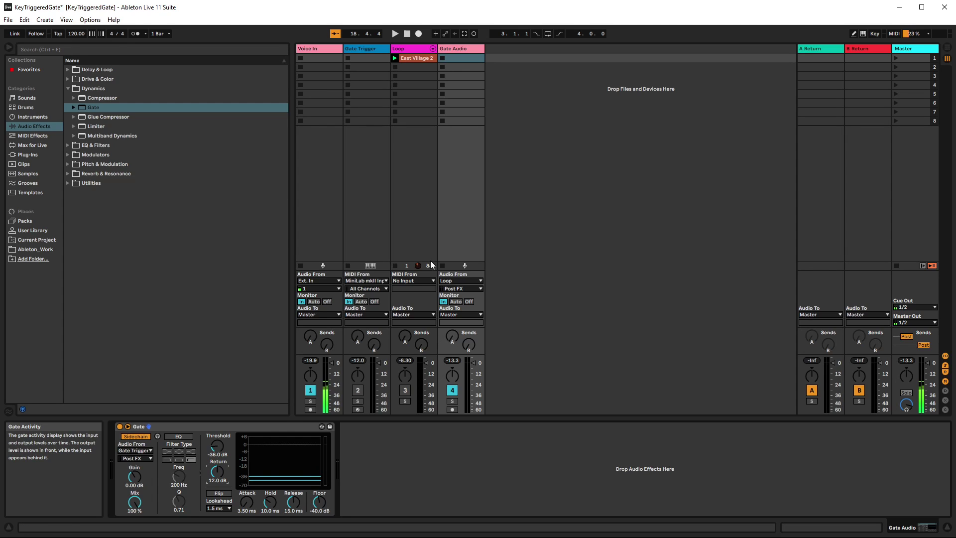
# Start playback and set the Gate's Floor to -inf dB, Attack to 84.5 ms and Release to 82.0 ms
pyautogui.press('space')
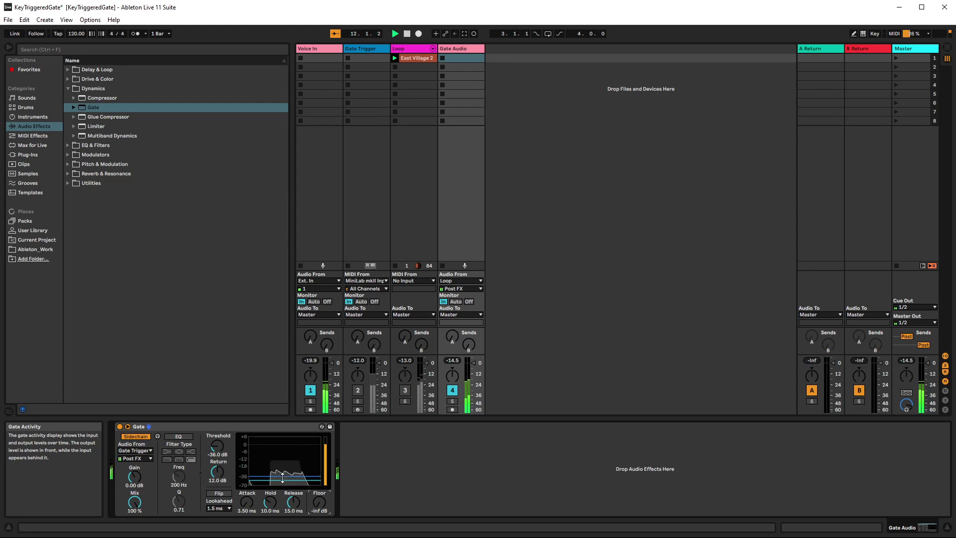
pyautogui.moveTo(246, 504); pyautogui.dragTo(246, 475)
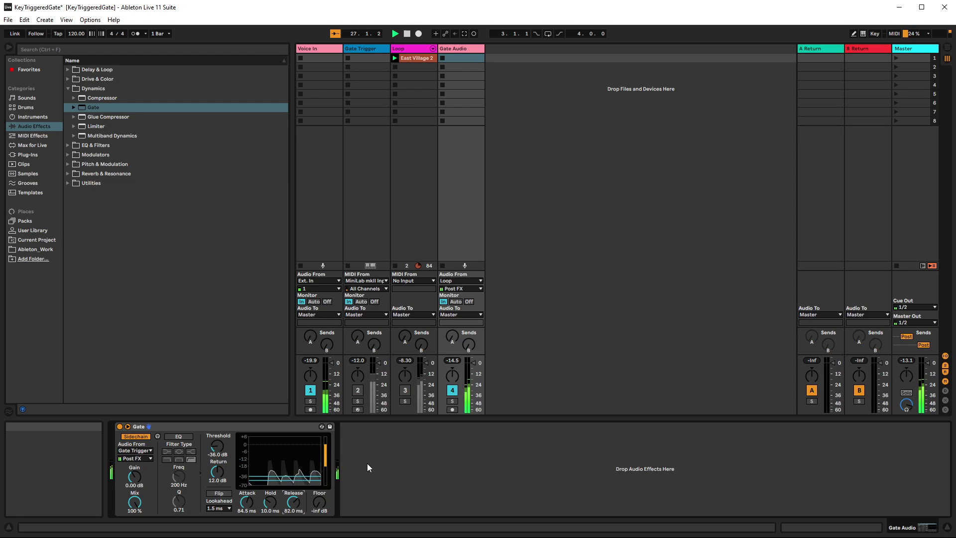
pyautogui.click(357, 409)
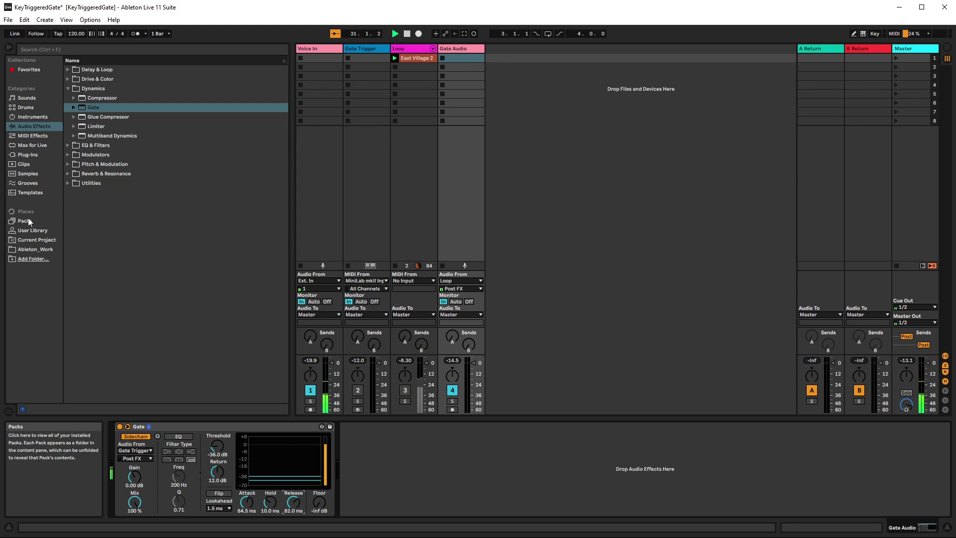
# Add the Xfer LFOTool_x64 plug-in after the Gate on the Gate Audio track and scale its window to 150%
pyautogui.click(31, 154)
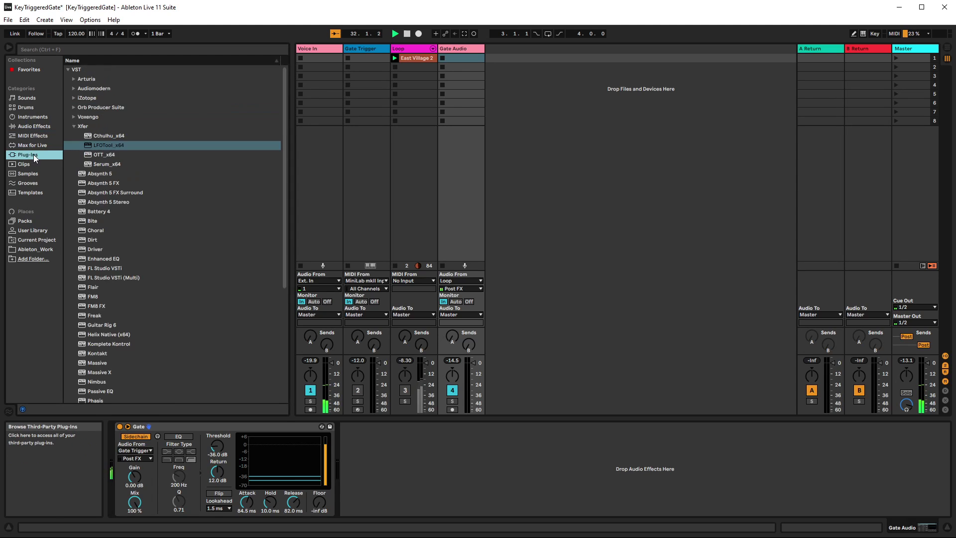
pyautogui.click(91, 147)
pyautogui.moveTo(300, 399); pyautogui.dragTo(387, 477)
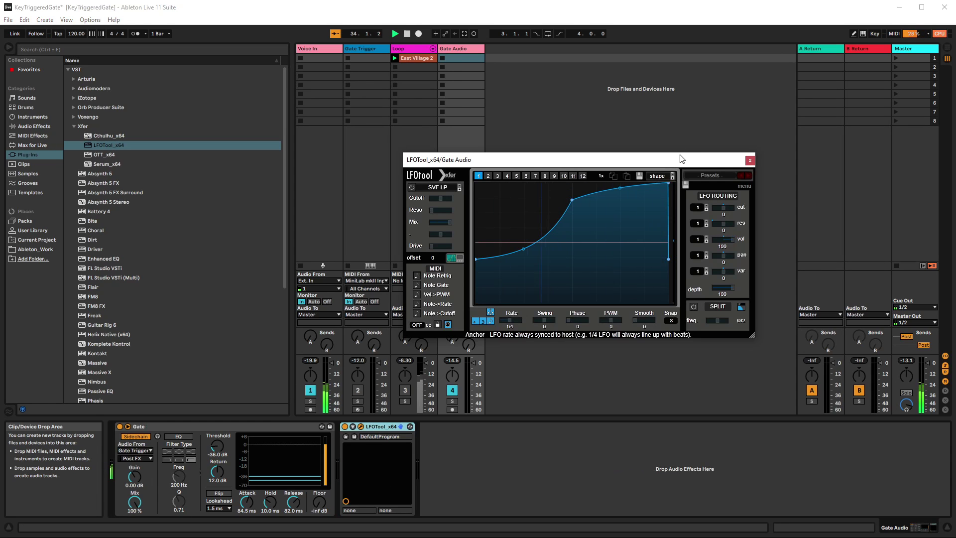
pyautogui.moveTo(679, 160); pyautogui.dragTo(588, 106)
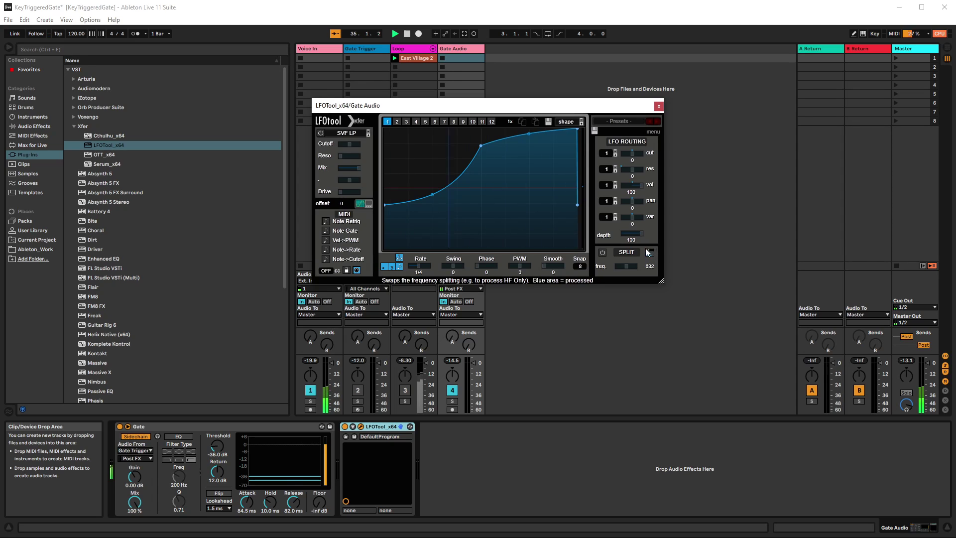
pyautogui.click(647, 131)
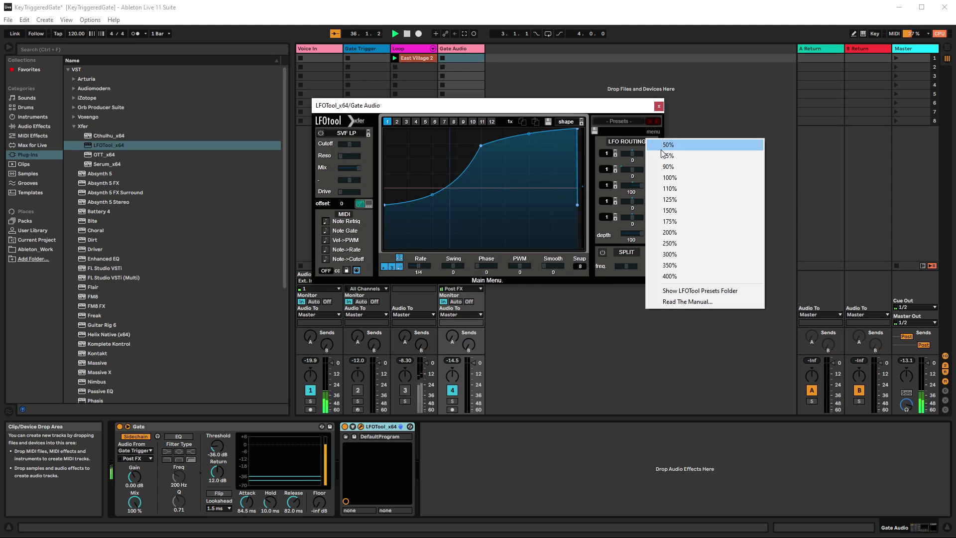
pyautogui.click(676, 208)
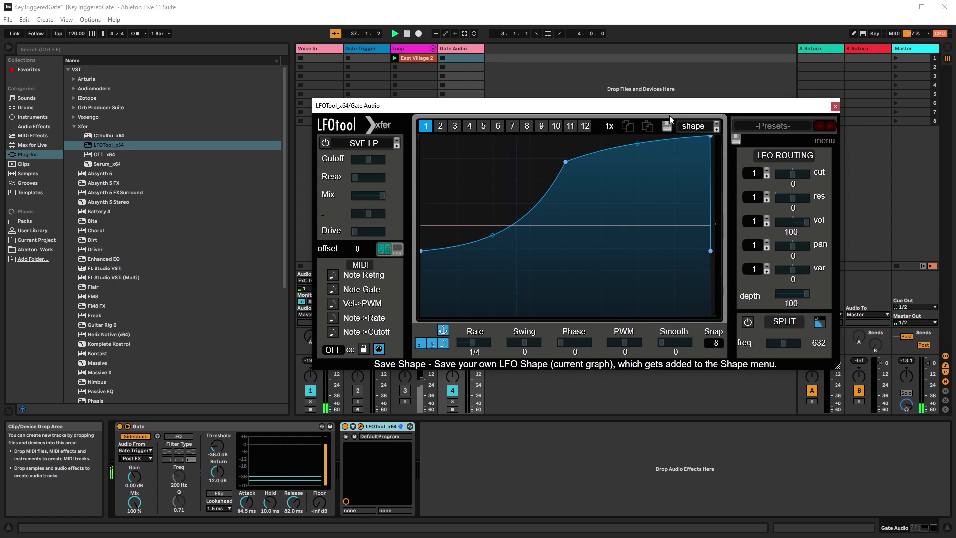
pyautogui.moveTo(668, 109); pyautogui.dragTo(758, 154)
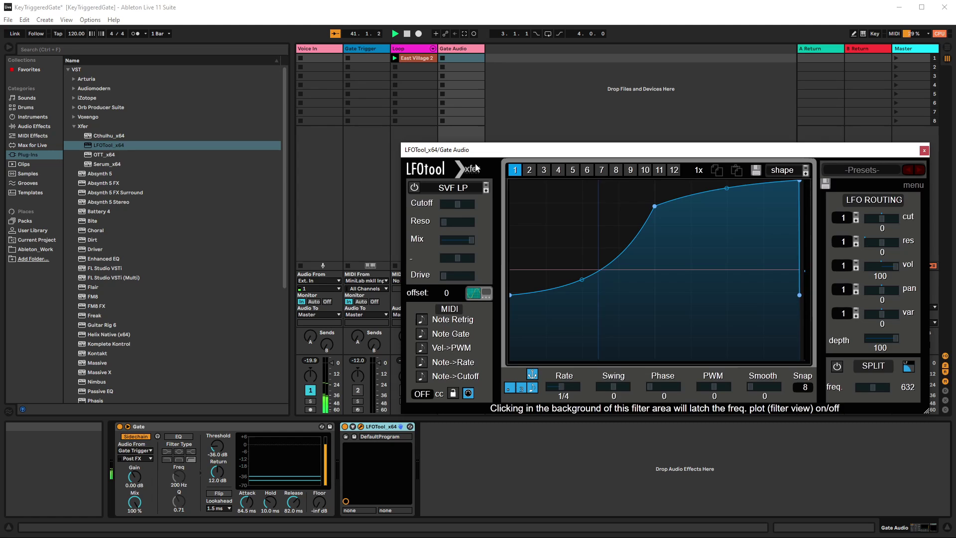
# Apply the basic triangle shape to the LFOTool graph
pyautogui.click(783, 170)
pyautogui.moveTo(801, 182)
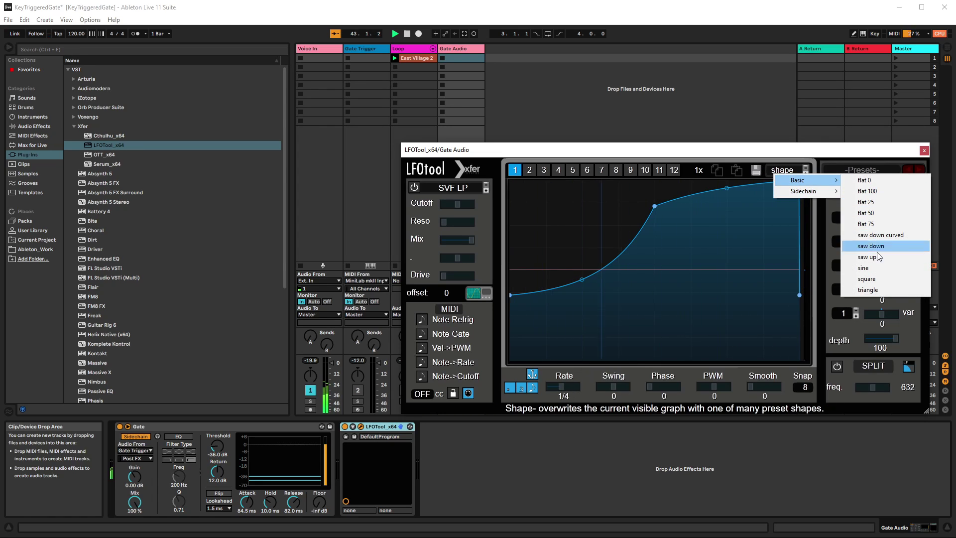
pyautogui.click(869, 290)
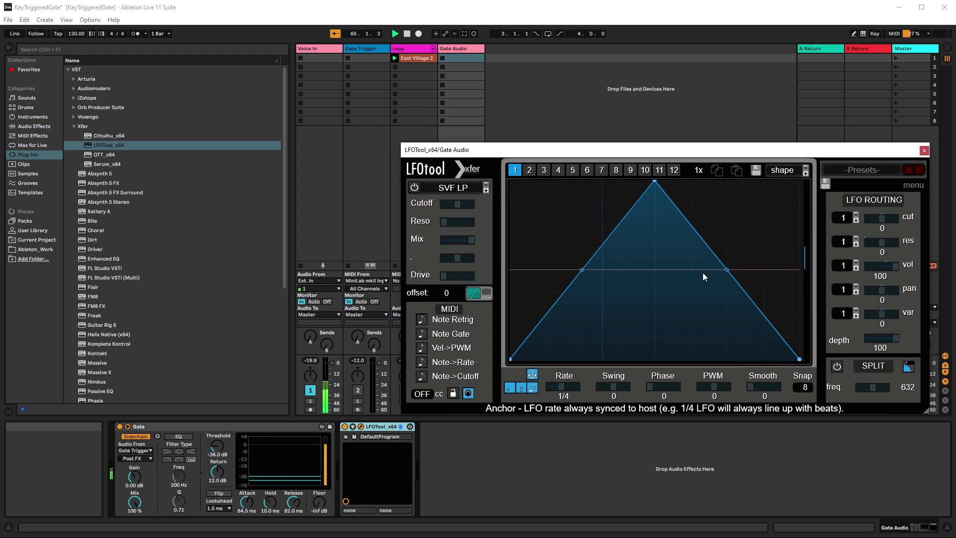
# Load the TranceGate-5 preset in LFOTool
pyautogui.click(857, 169)
pyautogui.moveTo(869, 310)
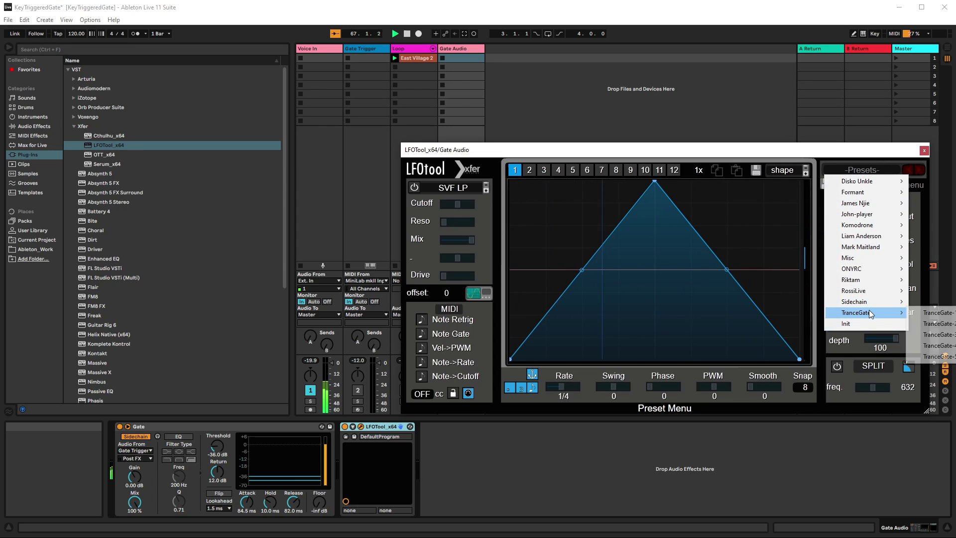
pyautogui.click(949, 357)
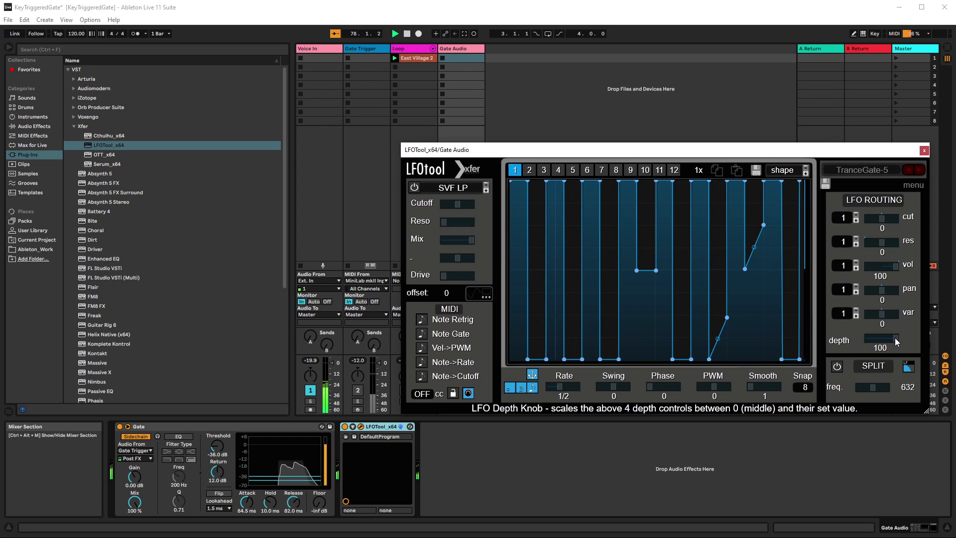
# Sweep the LFOTool depth back and forth between 100 and 0 during playback, leaving it at 0
pyautogui.moveTo(896, 340); pyautogui.dragTo(764, 353)
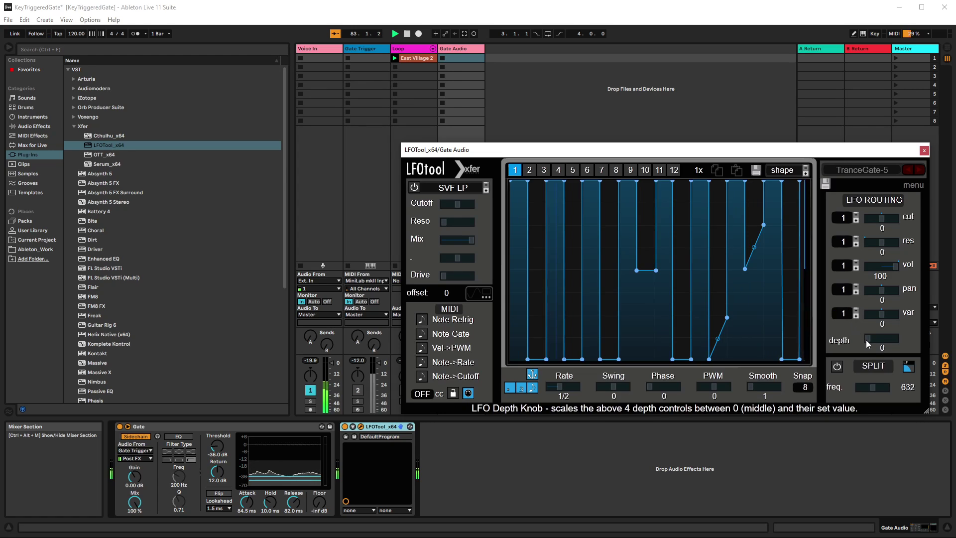
pyautogui.moveTo(871, 342); pyautogui.dragTo(896, 338)
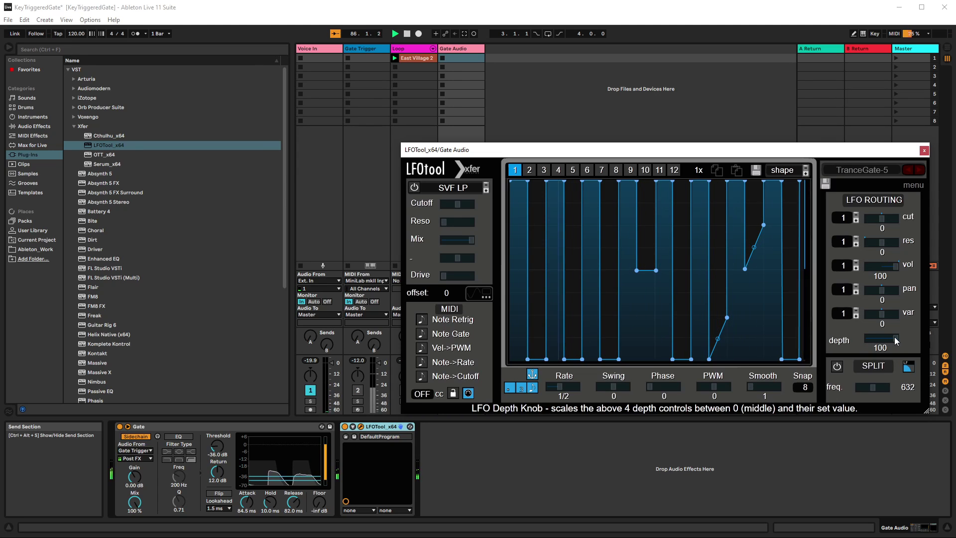
pyautogui.moveTo(894, 337); pyautogui.dragTo(797, 348)
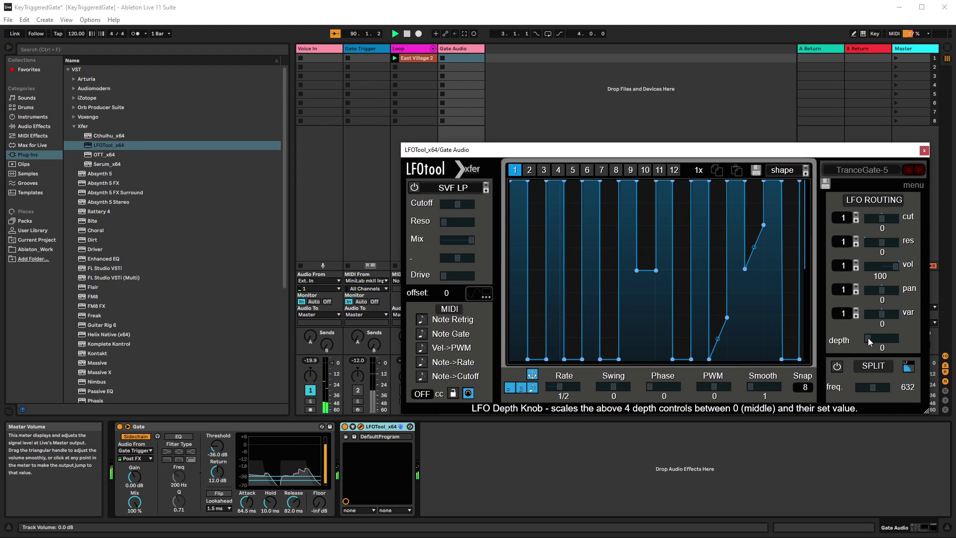
pyautogui.moveTo(868, 338); pyautogui.dragTo(905, 338)
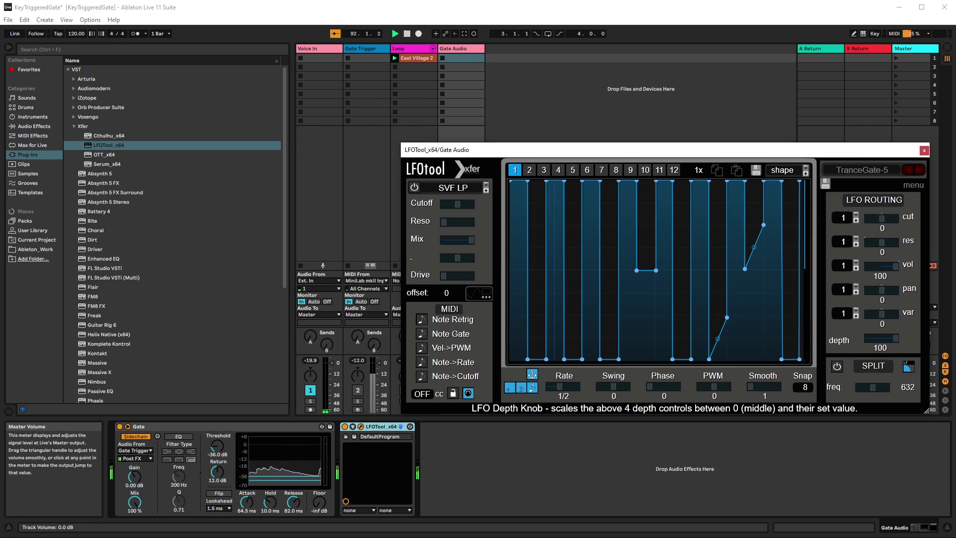
pyautogui.moveTo(900, 336); pyautogui.dragTo(826, 346)
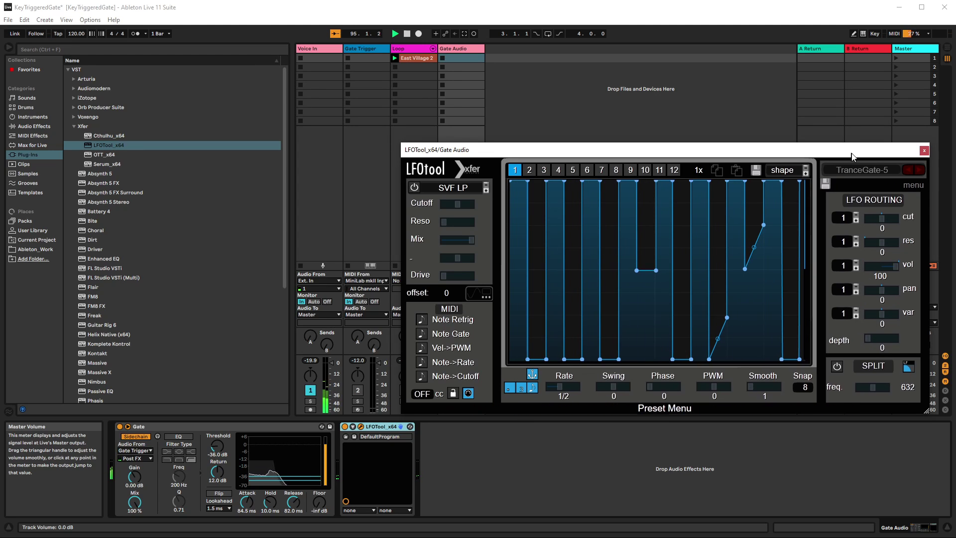
pyautogui.moveTo(850, 155); pyautogui.dragTo(846, 155)
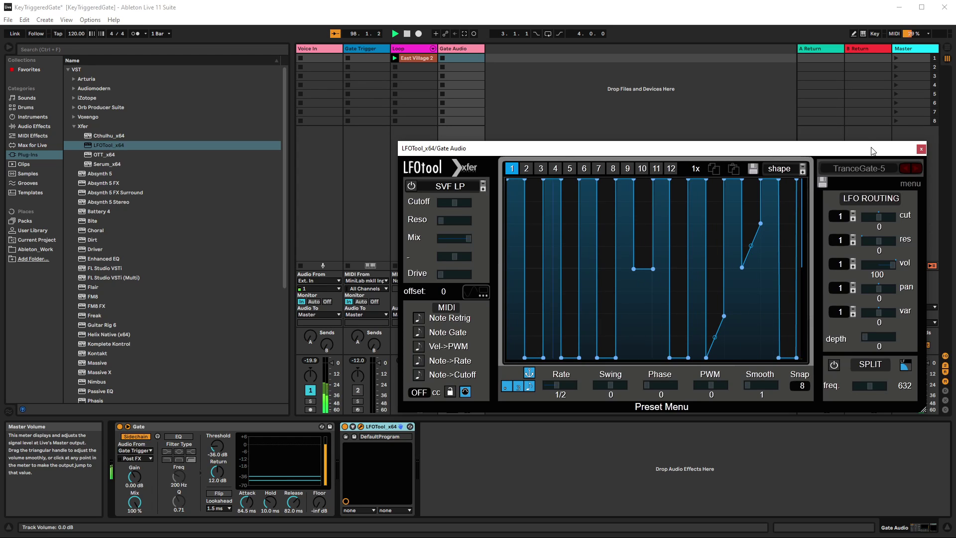
pyautogui.moveTo(872, 151); pyautogui.dragTo(879, 151)
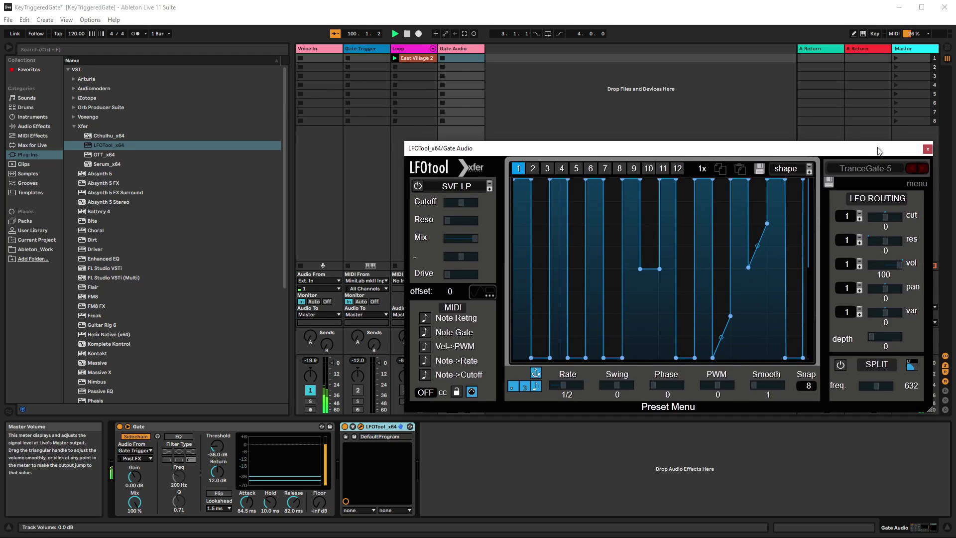